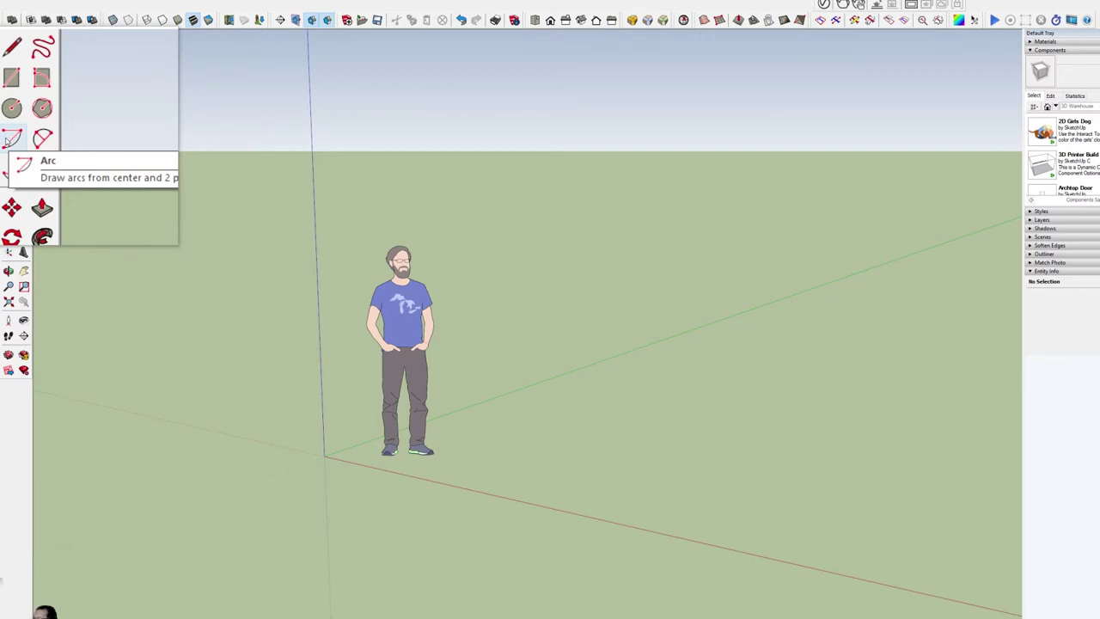
Choose the Arc tool that draws from a centre point and two points
{"action": "left_click", "coordinate": [7, 141]}
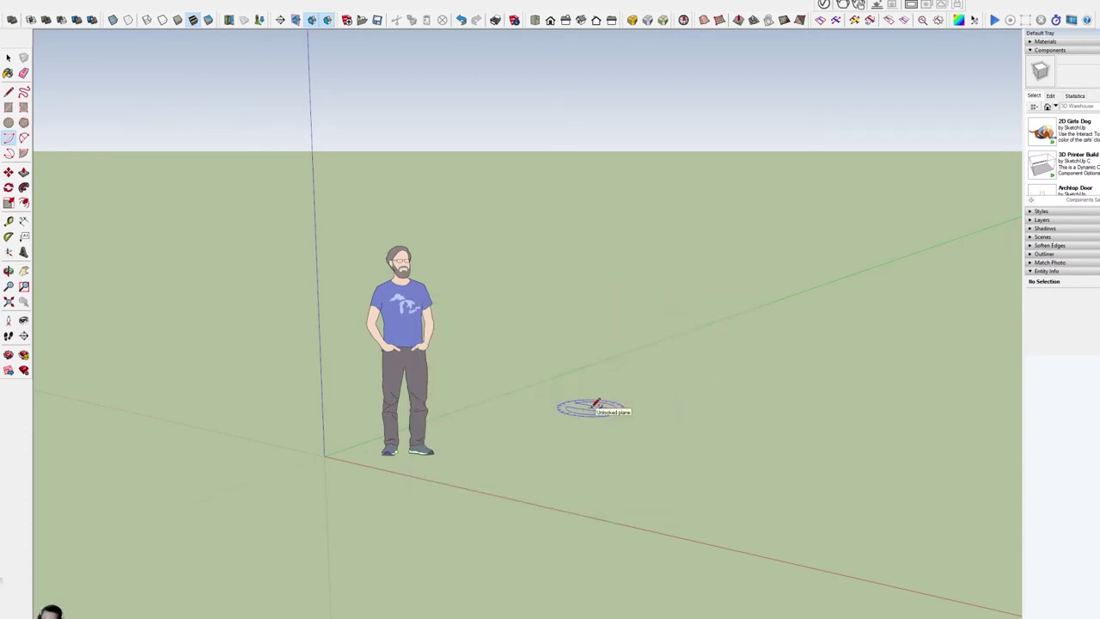
Draw a quarter-circle arc on the ground starting along the red axis, then select it
{"action": "mouse_move", "coordinate": [596, 405]}
{"action": "middle_mouse_down"}
{"action": "mouse_move", "coordinate": [602, 520]}
{"action": "mouse_move", "coordinate": [768, 596]}
{"action": "middle_mouse_up"}
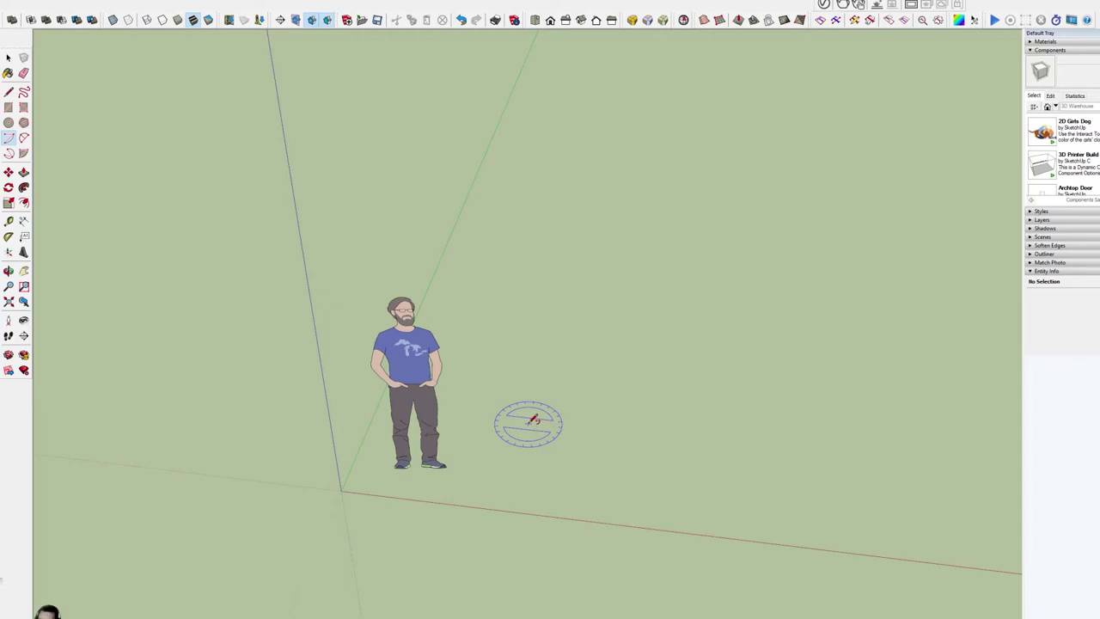
{"action": "left_click", "coordinate": [531, 421]}
{"action": "left_click", "coordinate": [670, 434]}
{"action": "left_click", "coordinate": [664, 437]}
{"action": "left_click", "coordinate": [555, 344]}
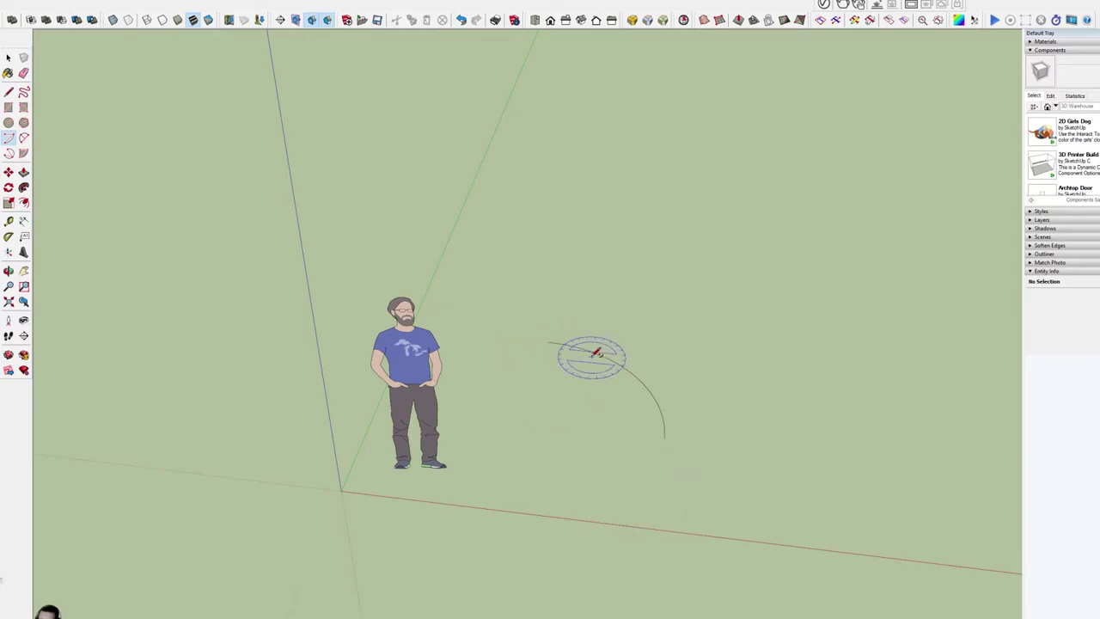
{"action": "key", "text": "space"}
{"action": "left_click", "coordinate": [593, 355]}
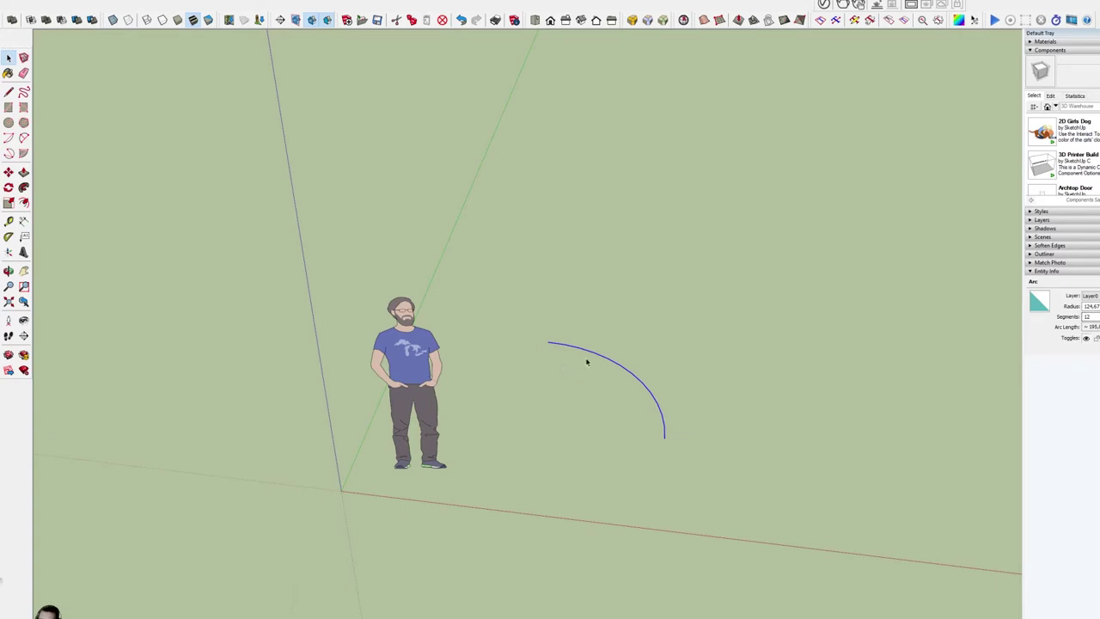
Set the selected arc's Entity Info segment count to 24
{"action": "scroll", "coordinate": [593, 362], "scroll_direction": "up", "scroll_amount": 2}
{"action": "scroll", "coordinate": [593, 362], "scroll_direction": "up", "scroll_amount": 2}
{"action": "scroll", "coordinate": [593, 362], "scroll_direction": "up", "scroll_amount": 2}
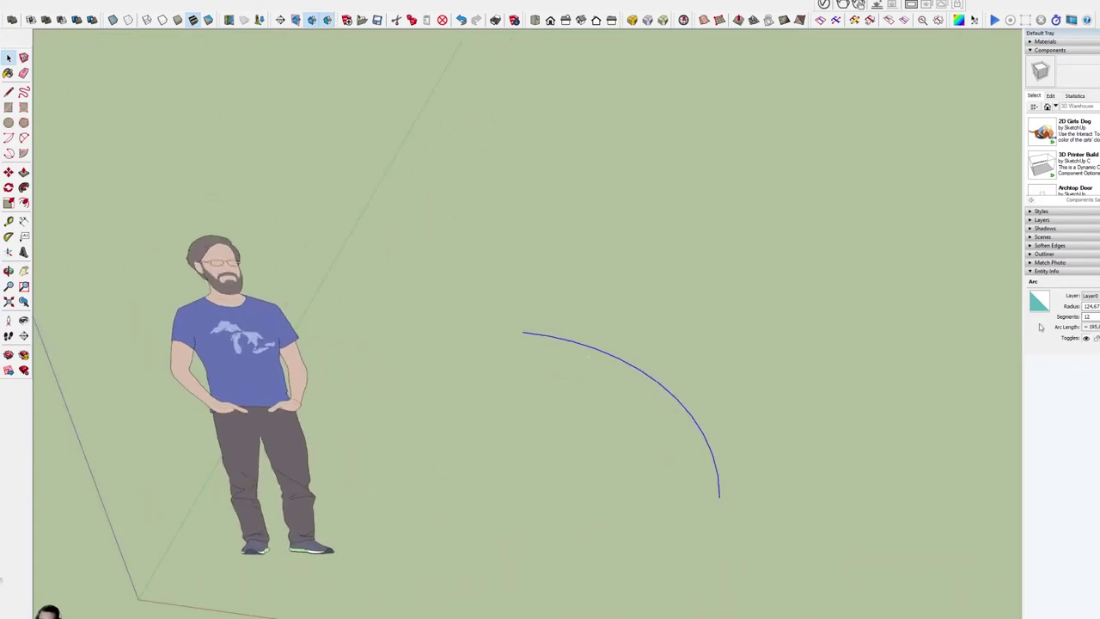
{"action": "double_click", "coordinate": [1090, 316]}
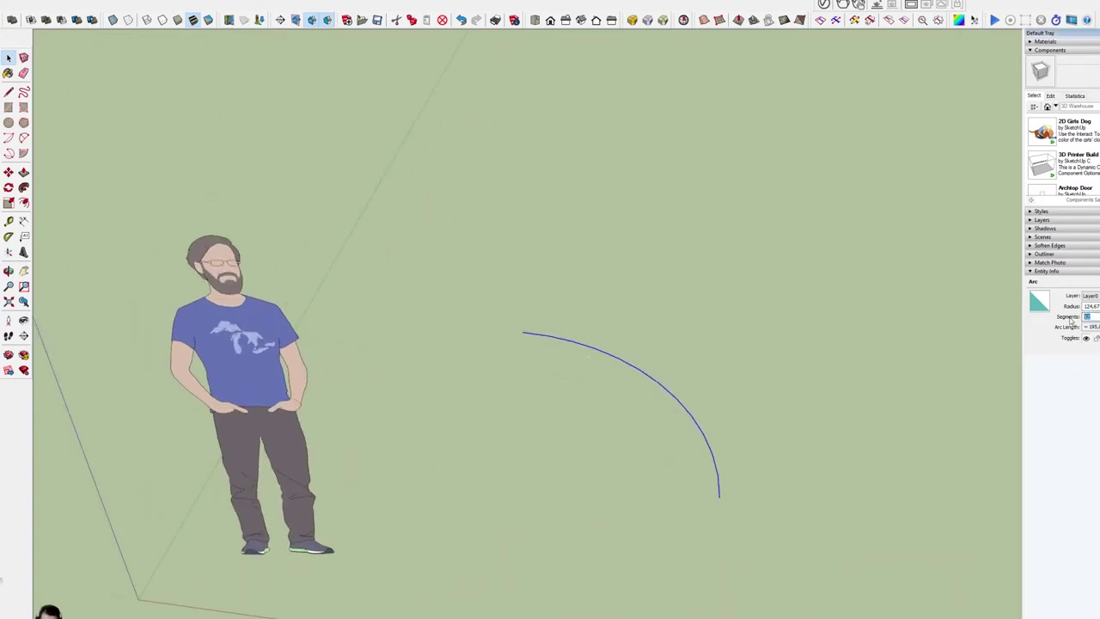
{"action": "type", "text": "24"}
{"action": "key", "text": "Return"}
Change the arc's segment count to 33
{"action": "scroll", "coordinate": [639, 414], "scroll_direction": "up", "scroll_amount": 1}
{"action": "scroll", "coordinate": [639, 415], "scroll_direction": "up", "scroll_amount": 1}
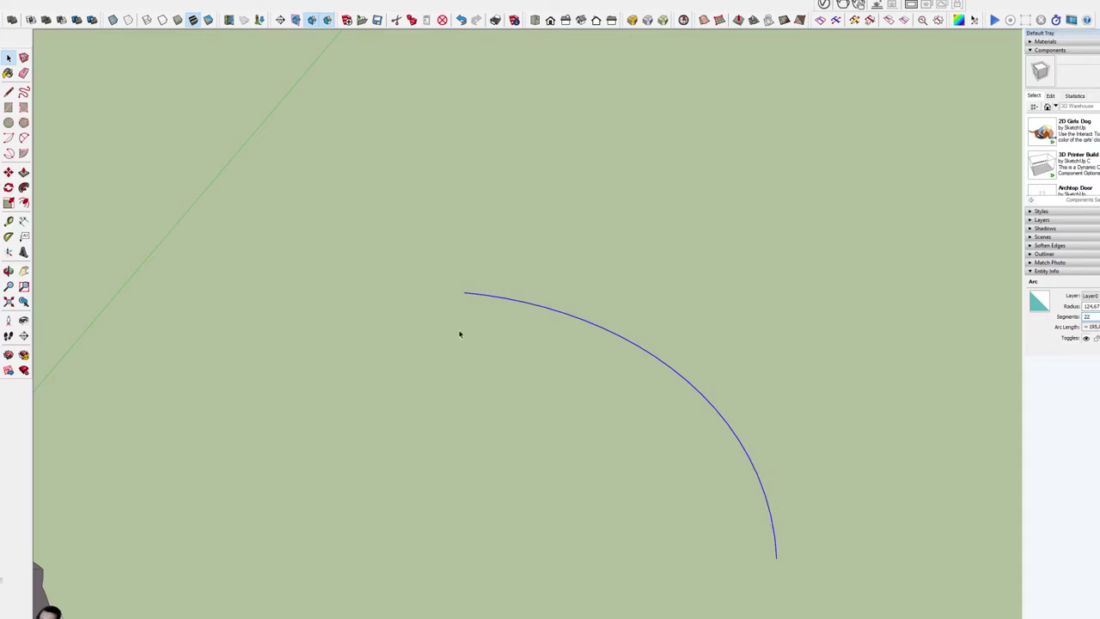
{"action": "double_click", "coordinate": [1087, 317]}
{"action": "type", "text": "33"}
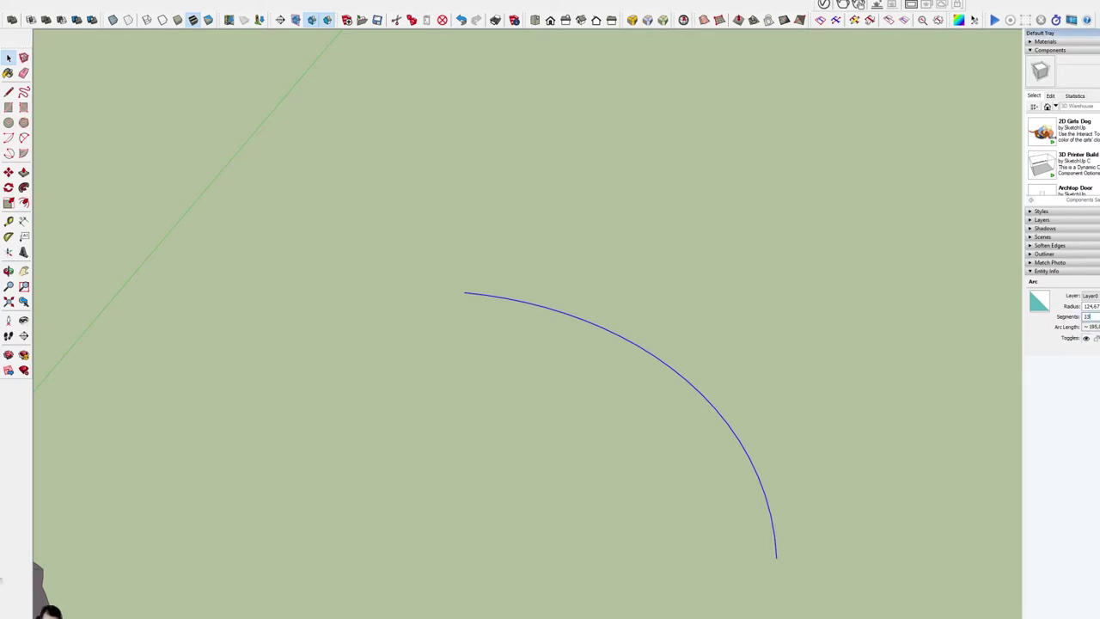
{"action": "scroll", "coordinate": [653, 325], "scroll_direction": "up", "scroll_amount": 2}
{"action": "scroll", "coordinate": [627, 329], "scroll_direction": "up", "scroll_amount": 2}
{"action": "scroll", "coordinate": [585, 369], "scroll_direction": "up", "scroll_amount": 3}
{"action": "scroll", "coordinate": [657, 391], "scroll_direction": "up", "scroll_amount": 2}
{"action": "scroll", "coordinate": [662, 344], "scroll_direction": "up", "scroll_amount": 2}
{"action": "scroll", "coordinate": [688, 293], "scroll_direction": "up", "scroll_amount": 2}
Replace the segment count with 11 and look over the coarser arc
{"action": "scroll", "coordinate": [636, 289], "scroll_direction": "down", "scroll_amount": 2}
{"action": "scroll", "coordinate": [714, 308], "scroll_direction": "down", "scroll_amount": 2}
{"action": "scroll", "coordinate": [774, 318], "scroll_direction": "down", "scroll_amount": 1}
{"action": "double_click", "coordinate": [1096, 318]}
{"action": "type", "text": "1"}
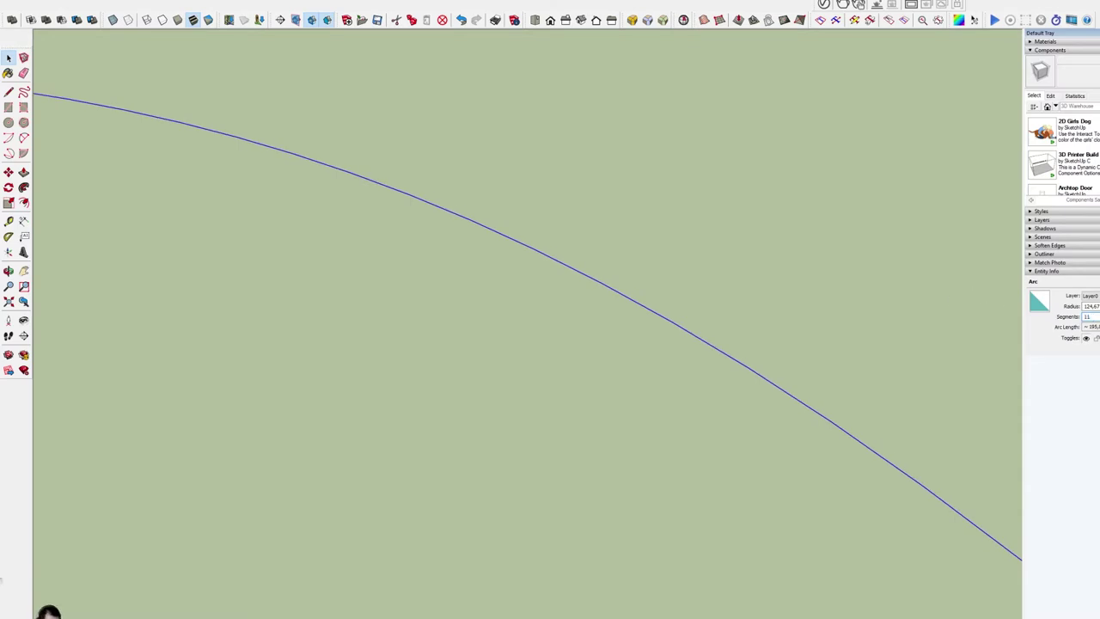
{"action": "key", "text": "Return"}
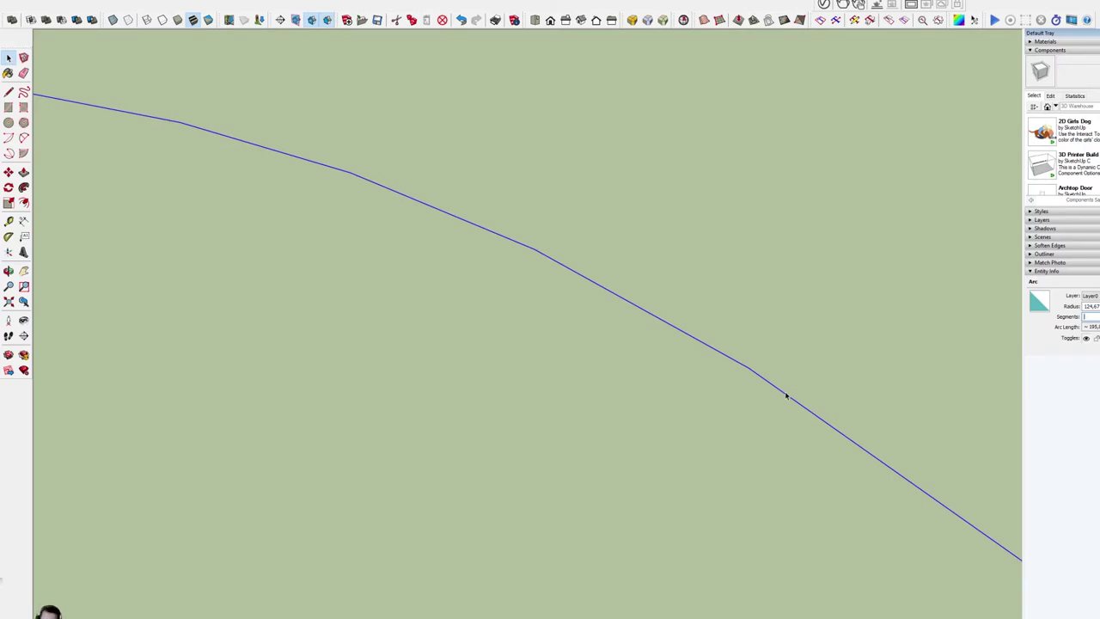
{"action": "scroll", "coordinate": [786, 393], "scroll_direction": "down", "scroll_amount": 1}
{"action": "scroll", "coordinate": [628, 405], "scroll_direction": "down", "scroll_amount": 2}
{"action": "scroll", "coordinate": [628, 413], "scroll_direction": "down", "scroll_amount": 2}
{"action": "scroll", "coordinate": [641, 523], "scroll_direction": "down", "scroll_amount": 2}
{"action": "scroll", "coordinate": [641, 522], "scroll_direction": "down", "scroll_amount": 2}
{"action": "scroll", "coordinate": [650, 548], "scroll_direction": "down", "scroll_amount": 1}
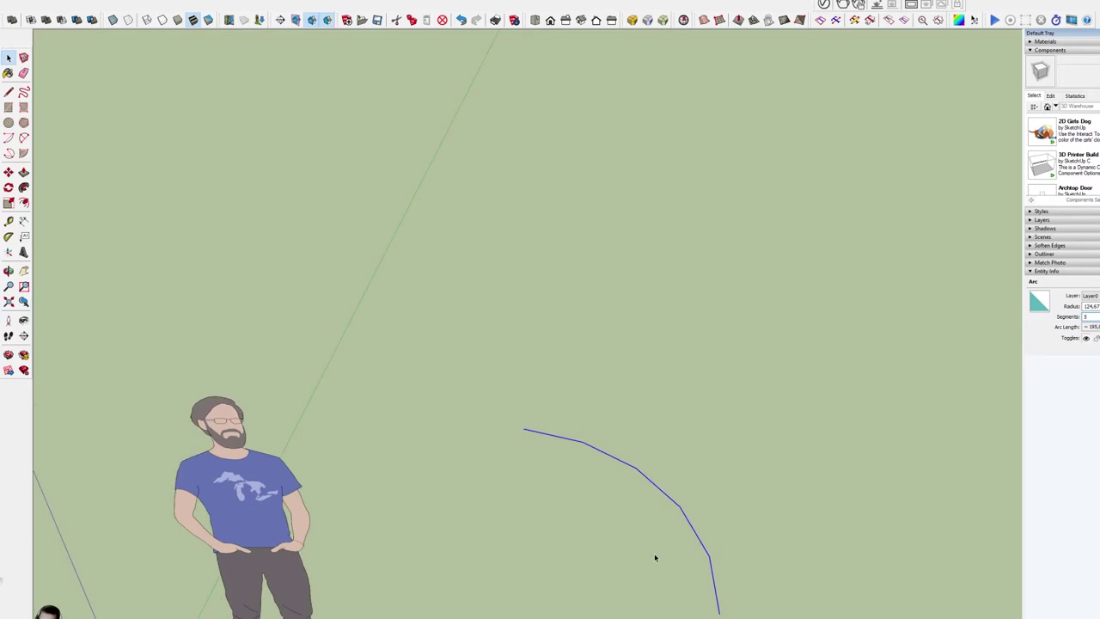
Orbit and zoom around the faceted arc, then switch to the 2 Point Arc tool
{"action": "mouse_move", "coordinate": [658, 555]}
{"action": "middle_mouse_down"}
{"action": "mouse_move", "coordinate": [672, 340]}
{"action": "mouse_move", "coordinate": [702, 412]}
{"action": "mouse_move", "coordinate": [644, 373]}
{"action": "mouse_move", "coordinate": [663, 422]}
{"action": "mouse_move", "coordinate": [651, 381]}
{"action": "middle_mouse_up"}
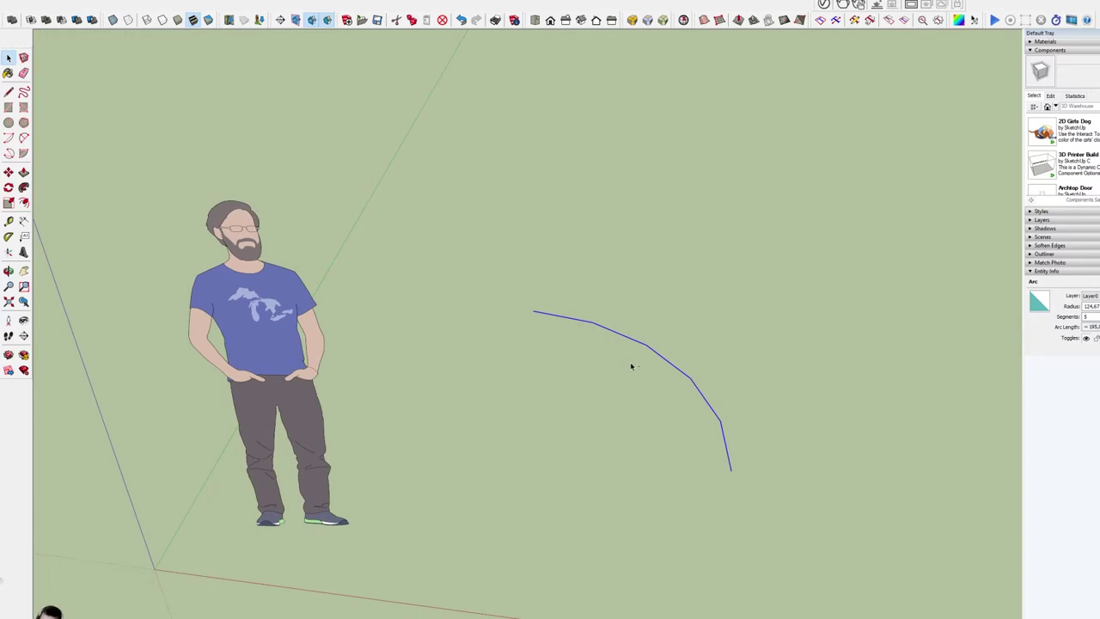
{"action": "mouse_move", "coordinate": [630, 366]}
{"action": "middle_mouse_down"}
{"action": "mouse_move", "coordinate": [621, 319]}
{"action": "mouse_move", "coordinate": [650, 373]}
{"action": "mouse_move", "coordinate": [639, 375]}
{"action": "middle_mouse_up"}
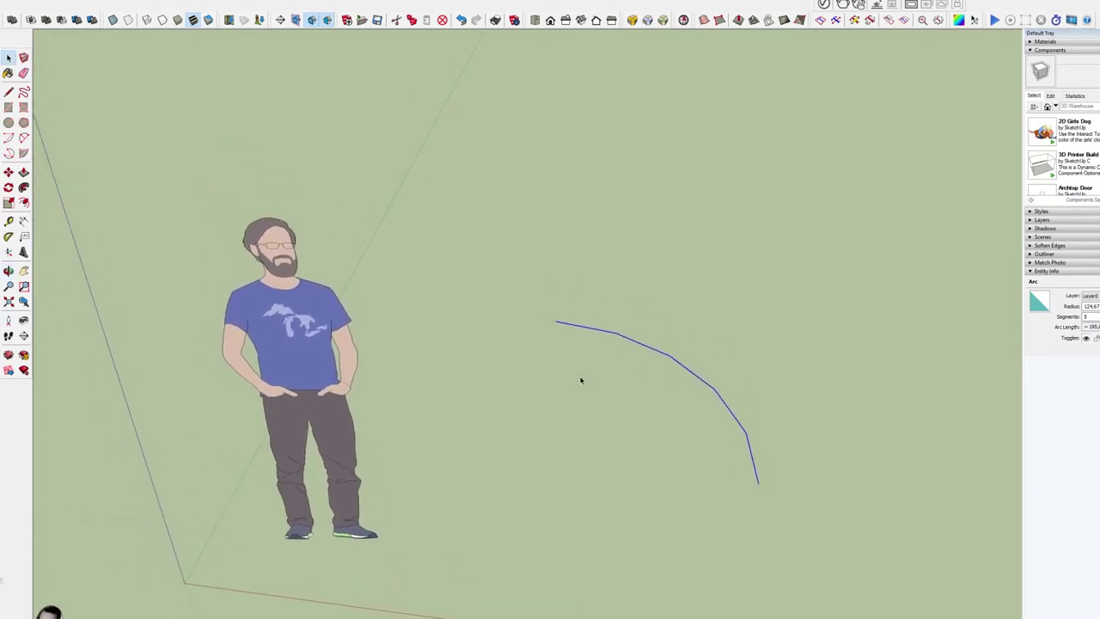
{"action": "left_click_drag", "start_coordinate": [581, 380], "coordinate": [565, 350]}
{"action": "mouse_move", "coordinate": [649, 403]}
{"action": "middle_mouse_down"}
{"action": "mouse_move", "coordinate": [656, 361]}
{"action": "mouse_move", "coordinate": [659, 386]}
{"action": "mouse_move", "coordinate": [645, 407]}
{"action": "mouse_move", "coordinate": [651, 324]}
{"action": "mouse_move", "coordinate": [568, 361]}
{"action": "mouse_move", "coordinate": [549, 443]}
{"action": "mouse_move", "coordinate": [678, 435]}
{"action": "mouse_move", "coordinate": [731, 347]}
{"action": "mouse_move", "coordinate": [716, 289]}
{"action": "mouse_move", "coordinate": [725, 220]}
{"action": "mouse_move", "coordinate": [724, 407]}
{"action": "mouse_move", "coordinate": [703, 457]}
{"action": "middle_mouse_up"}
{"action": "scroll", "coordinate": [701, 457], "scroll_direction": "down", "scroll_amount": 2}
{"action": "scroll", "coordinate": [700, 459], "scroll_direction": "down", "scroll_amount": 2}
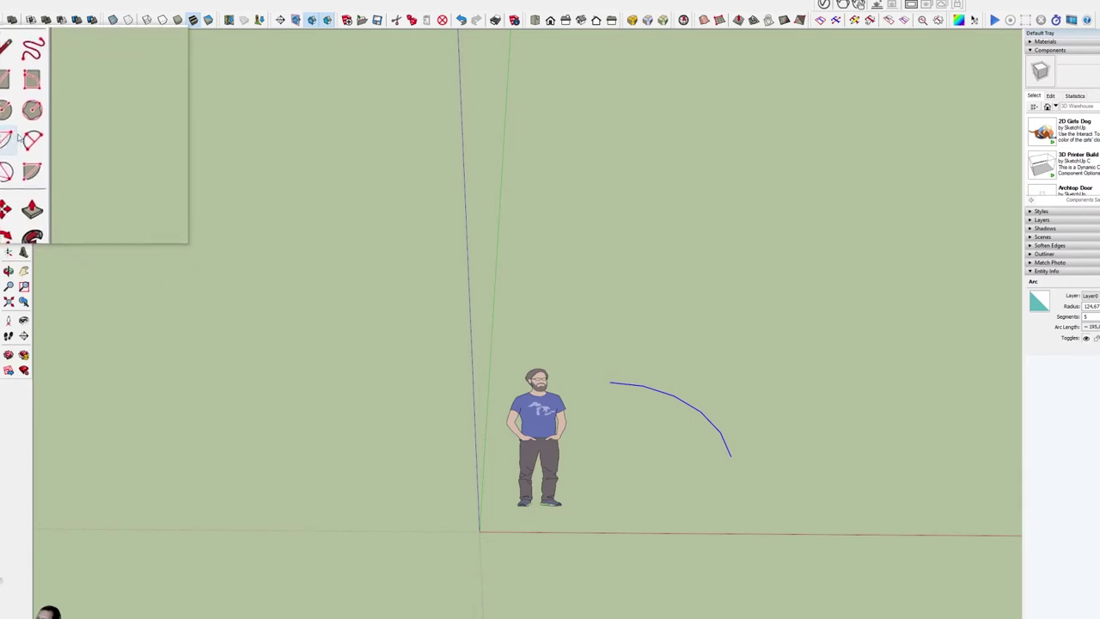
{"action": "left_click", "coordinate": [23, 138]}
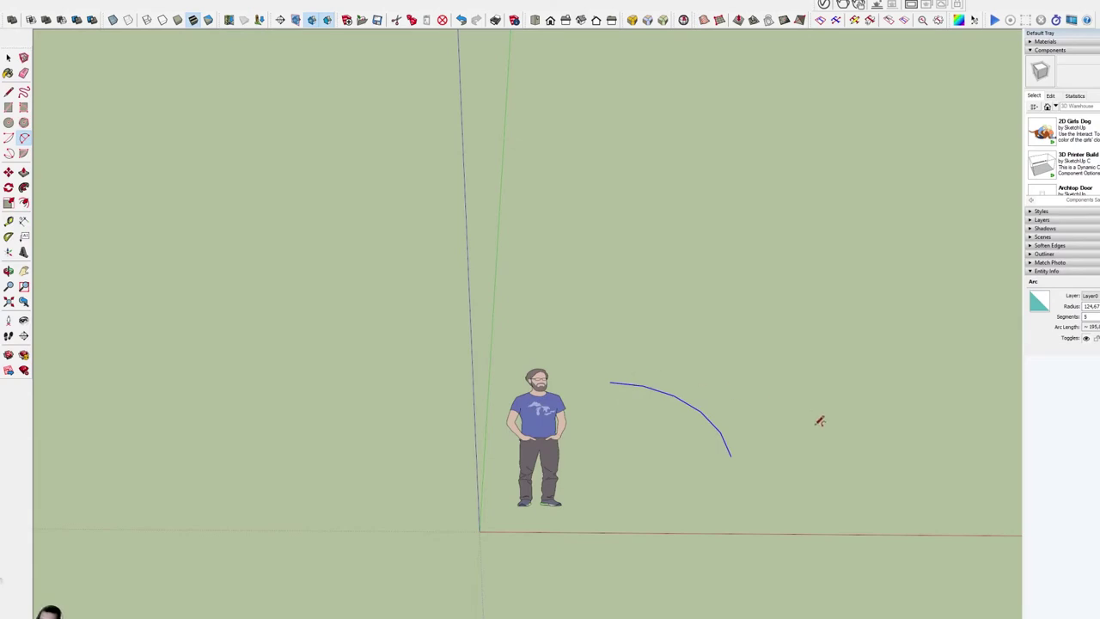
Draw a wide two-point arc with a raised bulge, then a smaller arc branching from it
{"action": "middle_click_drag", "start_coordinate": [851, 429], "coordinate": [832, 443]}
{"action": "middle_click_drag", "start_coordinate": [642, 492], "coordinate": [602, 490]}
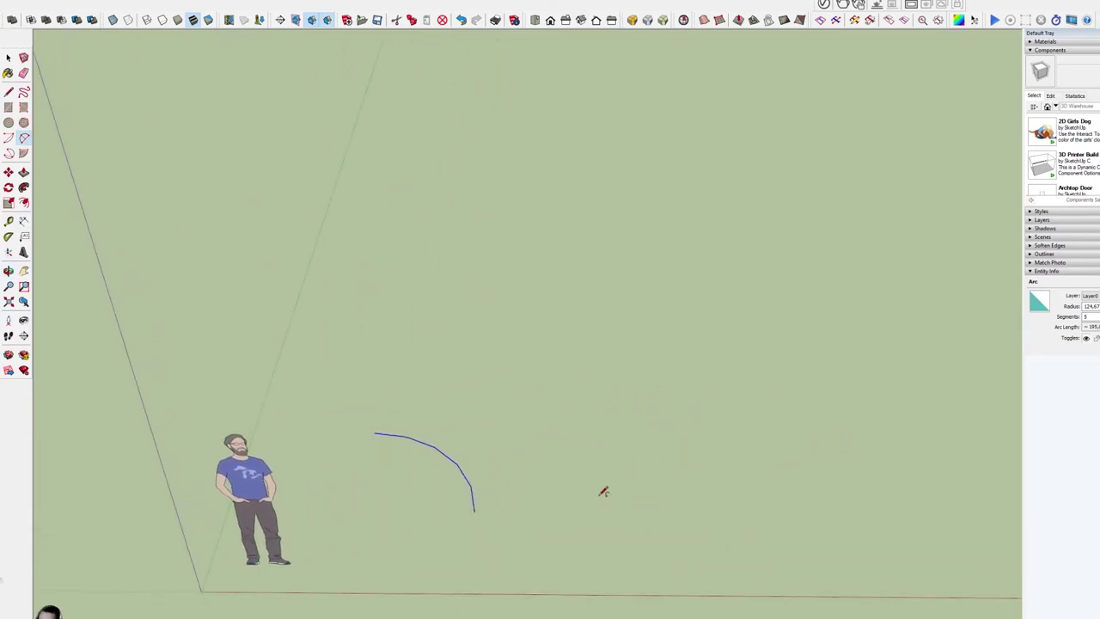
{"action": "scroll", "coordinate": [569, 510], "scroll_direction": "up", "scroll_amount": 2}
{"action": "scroll", "coordinate": [569, 509], "scroll_direction": "up", "scroll_amount": 1}
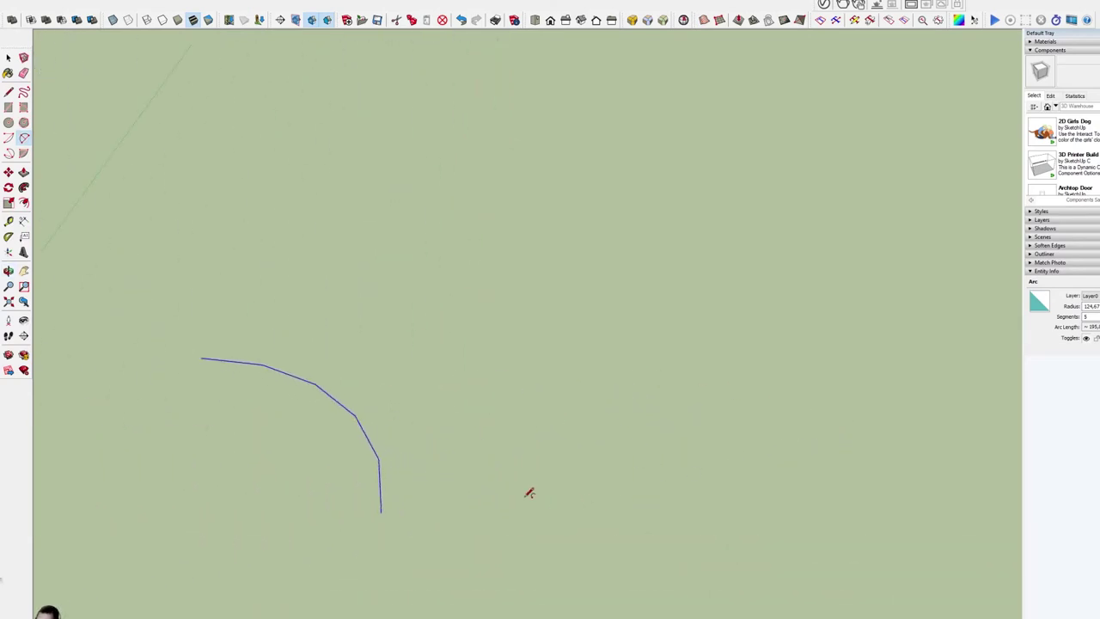
{"action": "left_click", "coordinate": [478, 508]}
{"action": "left_click", "coordinate": [727, 508]}
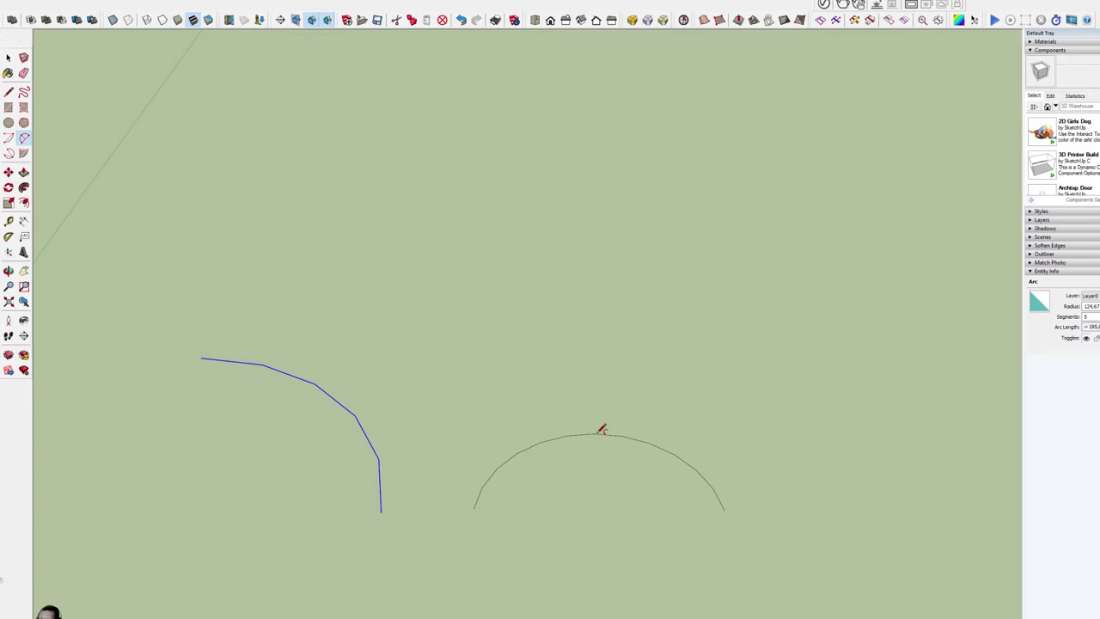
{"action": "left_click", "coordinate": [602, 433]}
{"action": "left_click", "coordinate": [552, 438]}
{"action": "left_click", "coordinate": [697, 401]}
Select the small upper arc and apply a new radius in Entity Info
{"action": "key", "text": "space"}
{"action": "scroll", "coordinate": [649, 402], "scroll_direction": "down", "scroll_amount": 3}
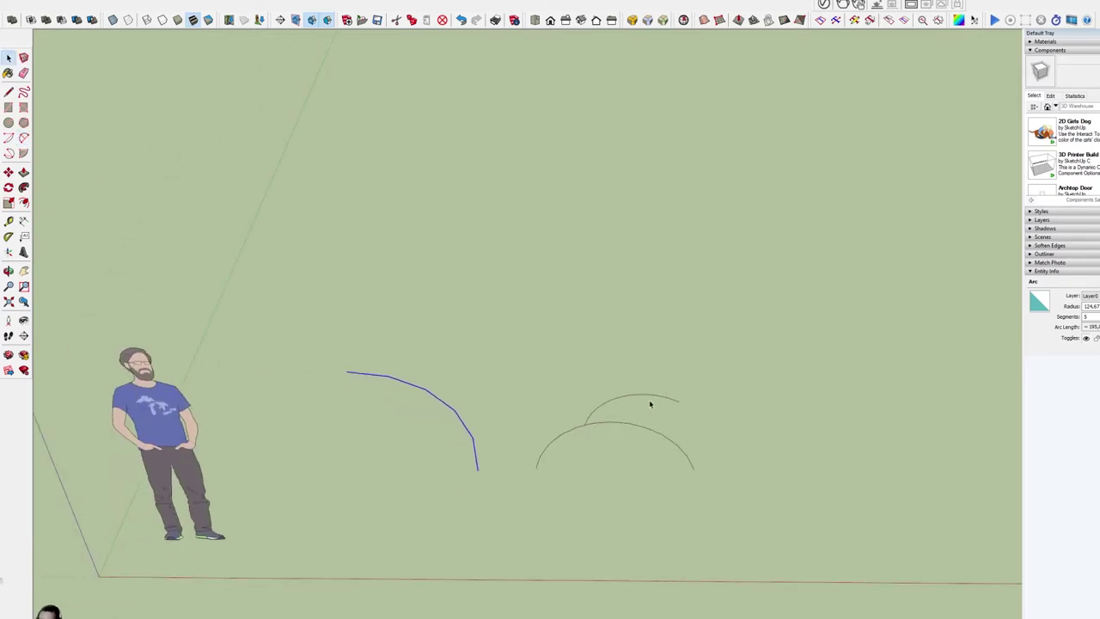
{"action": "middle_click_drag", "start_coordinate": [664, 402], "coordinate": [683, 420]}
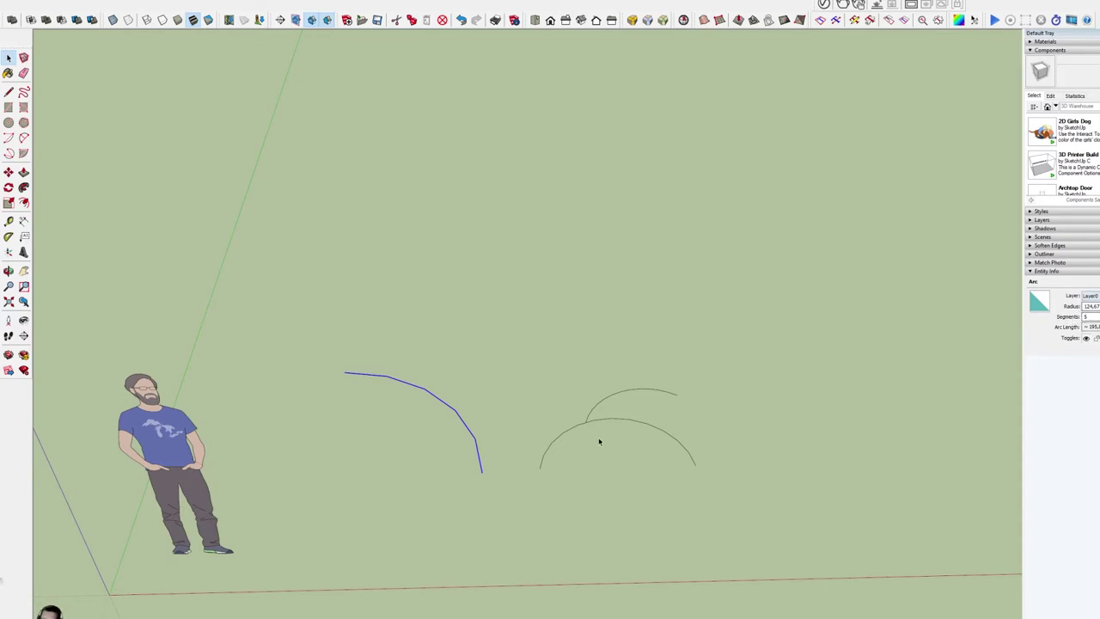
{"action": "left_click", "coordinate": [610, 398]}
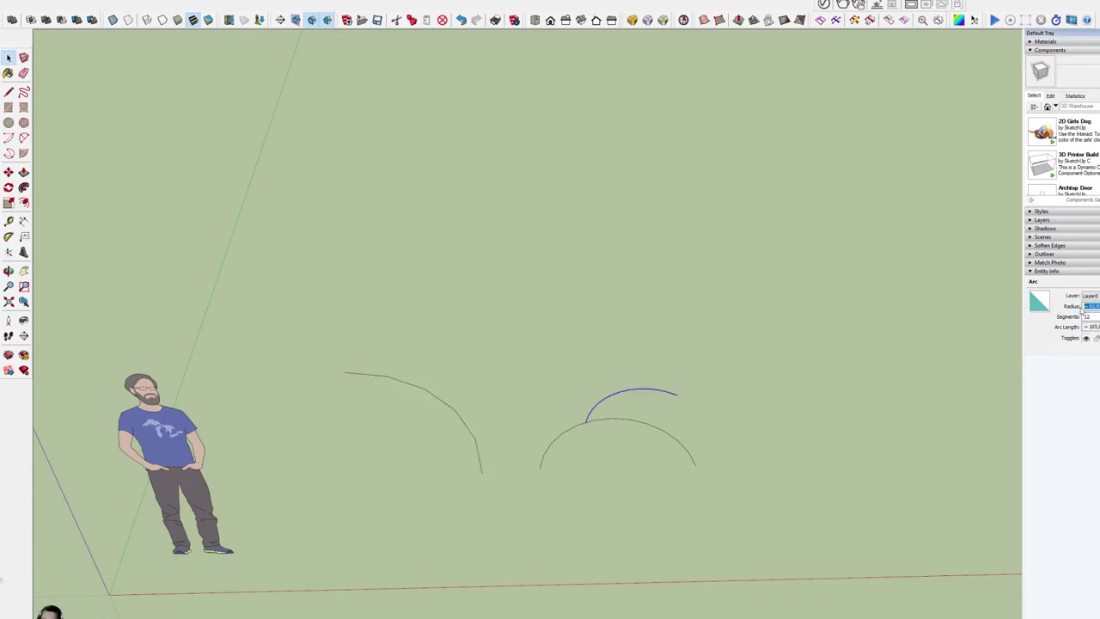
{"action": "type", "text": "33"}
{"action": "key", "text": "Return"}
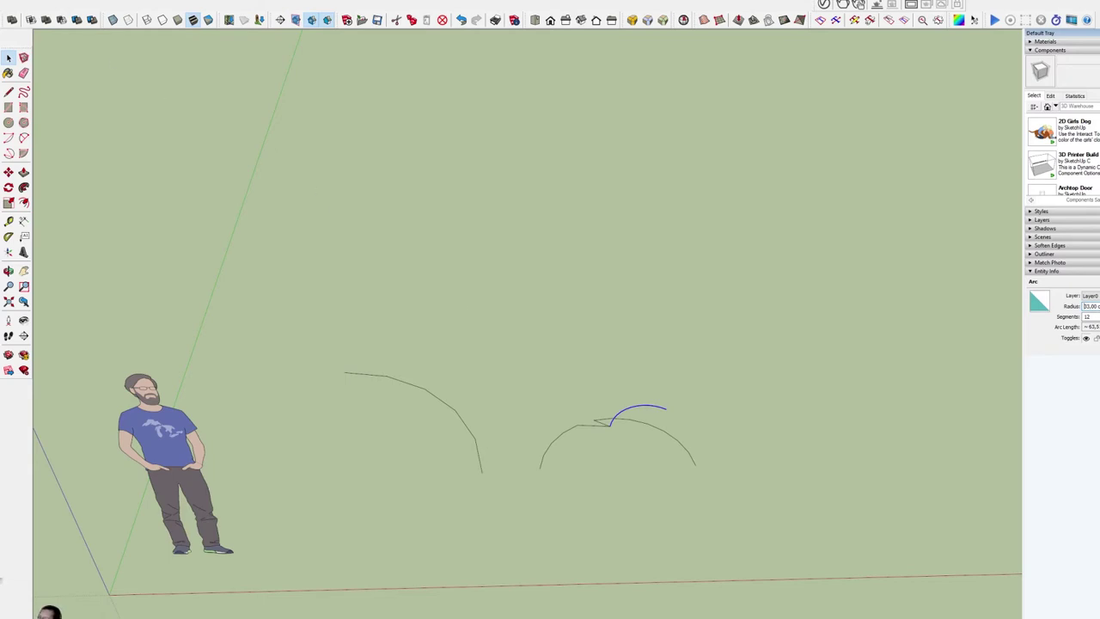
Undo the radius change from the Edit menu and reopen the Edit menu
{"action": "left_click", "coordinate": [25, 1]}
{"action": "left_click", "coordinate": [34, 5]}
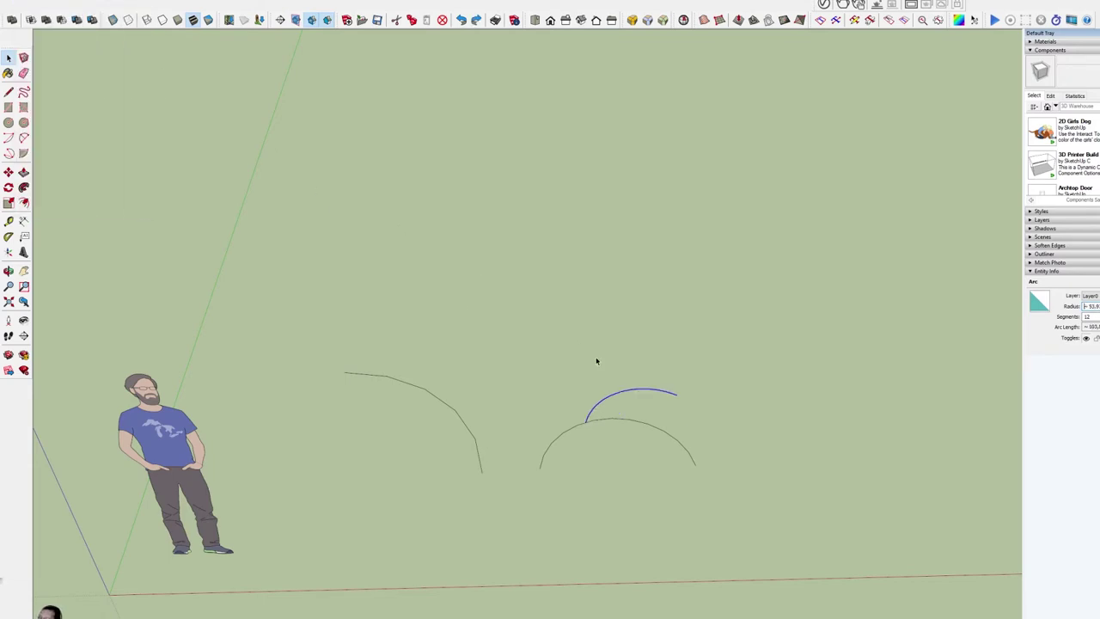
{"action": "left_click", "coordinate": [34, 1]}
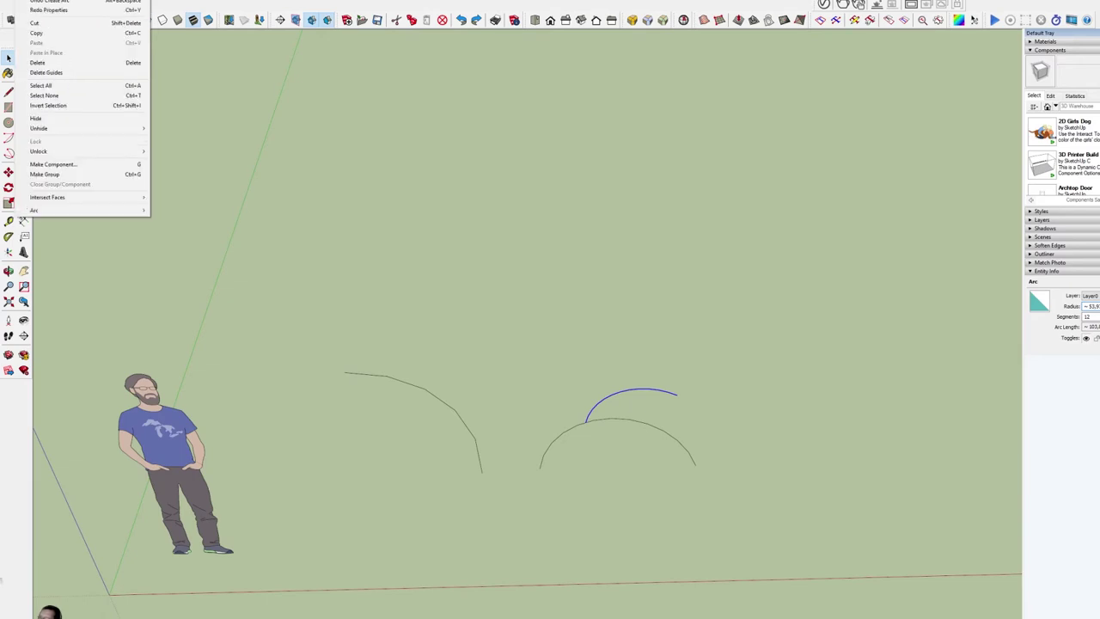
Reselect the upper arc to read its radius of about 93.97, 12 segments and length
{"action": "left_click", "coordinate": [730, 368]}
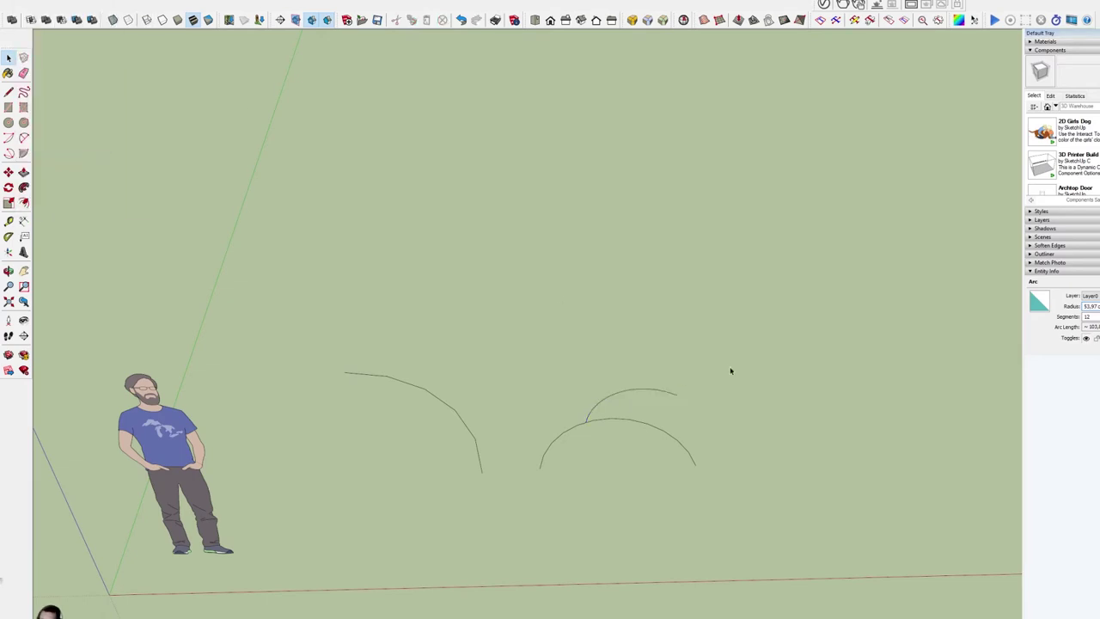
{"action": "left_click", "coordinate": [1033, 273]}
{"action": "left_click", "coordinate": [1031, 273]}
{"action": "left_click", "coordinate": [617, 395]}
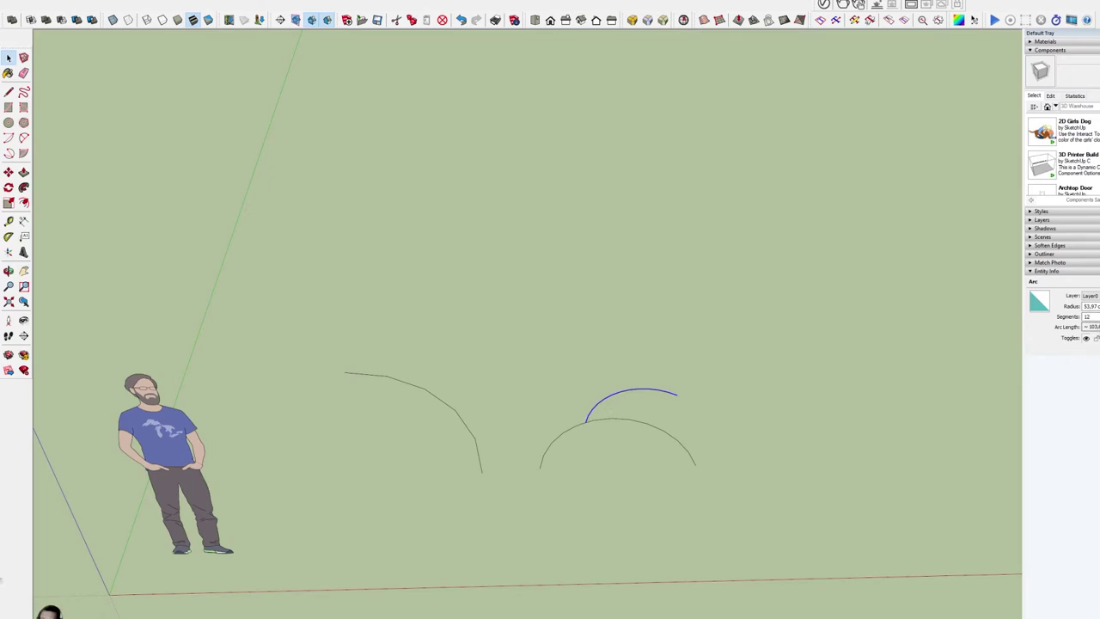
{"action": "left_click", "coordinate": [1088, 327]}
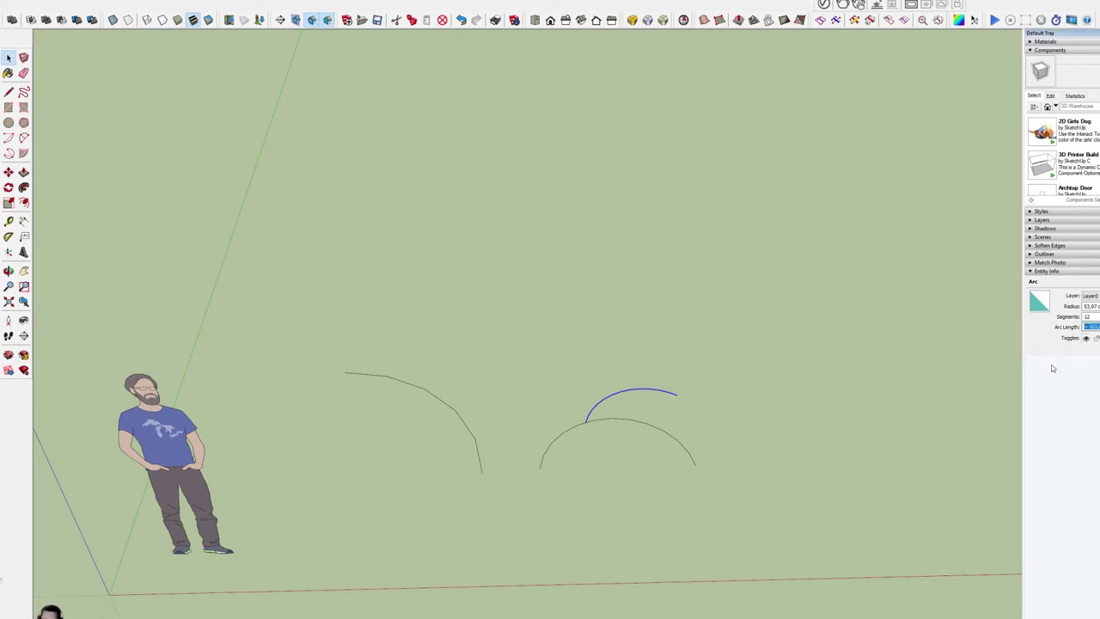
{"action": "left_click", "coordinate": [911, 383]}
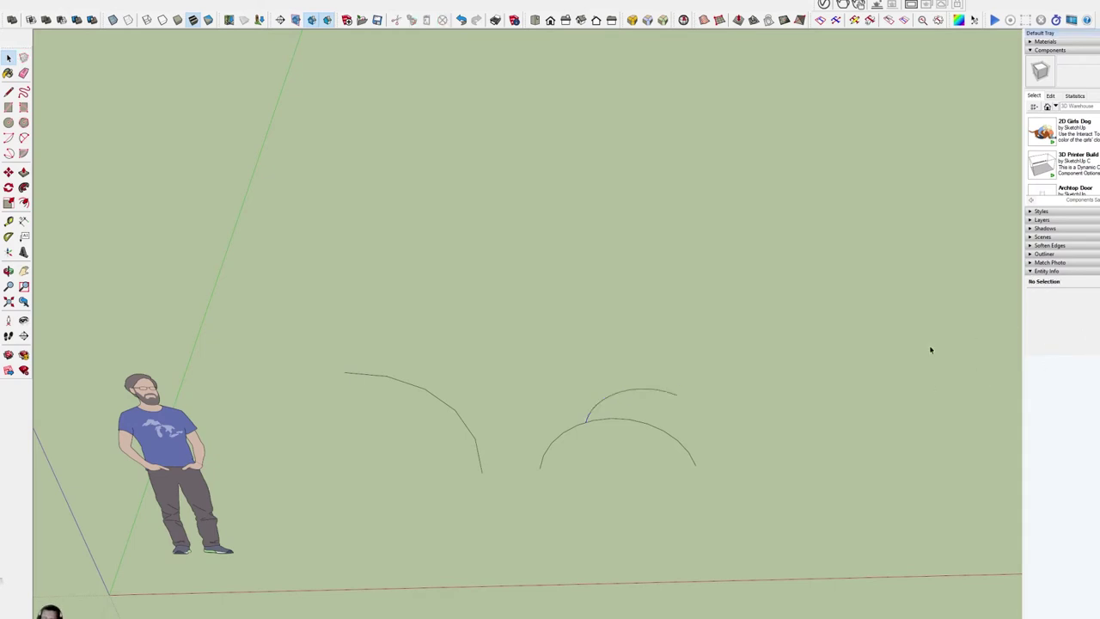
{"action": "left_click", "coordinate": [622, 395]}
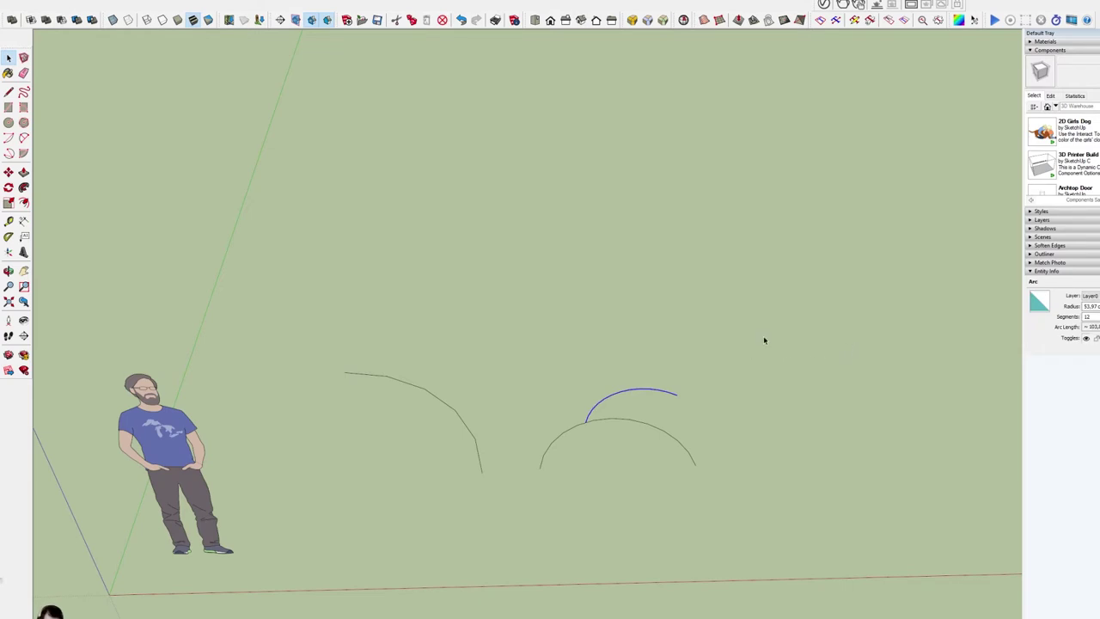
{"action": "key", "text": "r"}
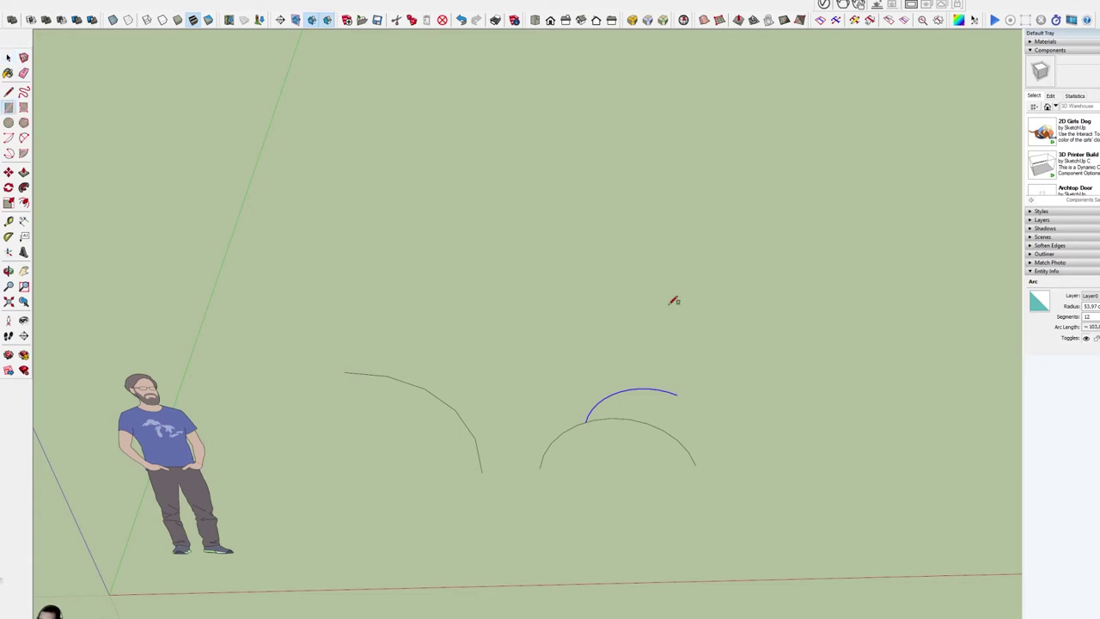
Draw a rectangular face above the arcs and begin a 2 Point Arc on its left edge
{"action": "left_click", "coordinate": [719, 252]}
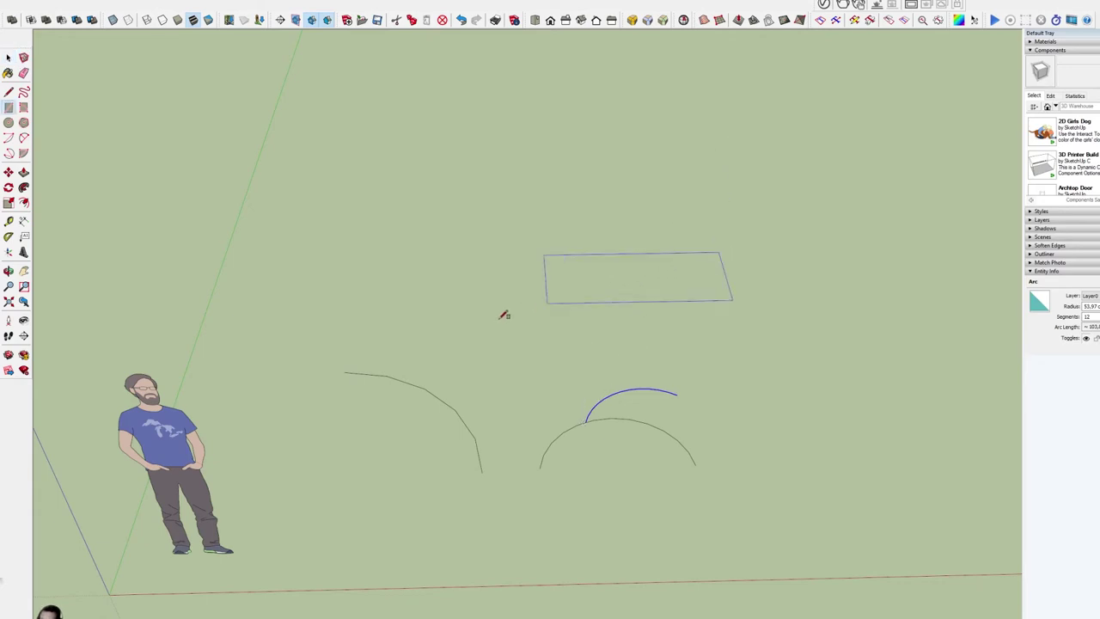
{"action": "left_click", "coordinate": [528, 379]}
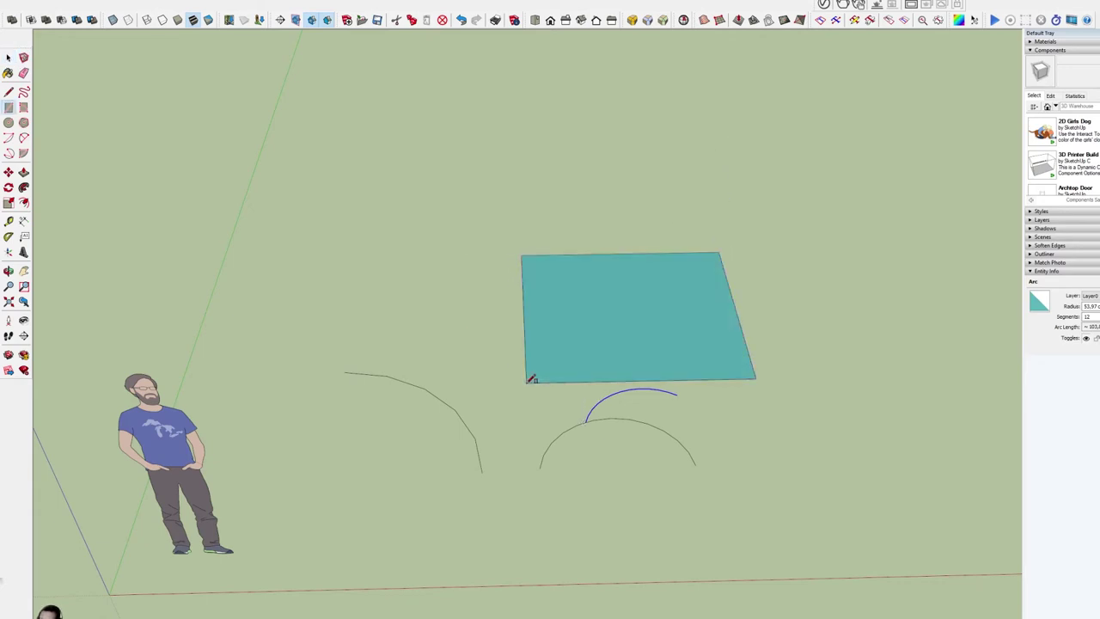
{"action": "mouse_move", "coordinate": [484, 364]}
{"action": "middle_mouse_down"}
{"action": "mouse_move", "coordinate": [482, 462]}
{"action": "mouse_move", "coordinate": [504, 366]}
{"action": "middle_mouse_up"}
{"action": "scroll", "coordinate": [505, 367], "scroll_direction": "up", "scroll_amount": 2}
{"action": "key", "text": "space"}
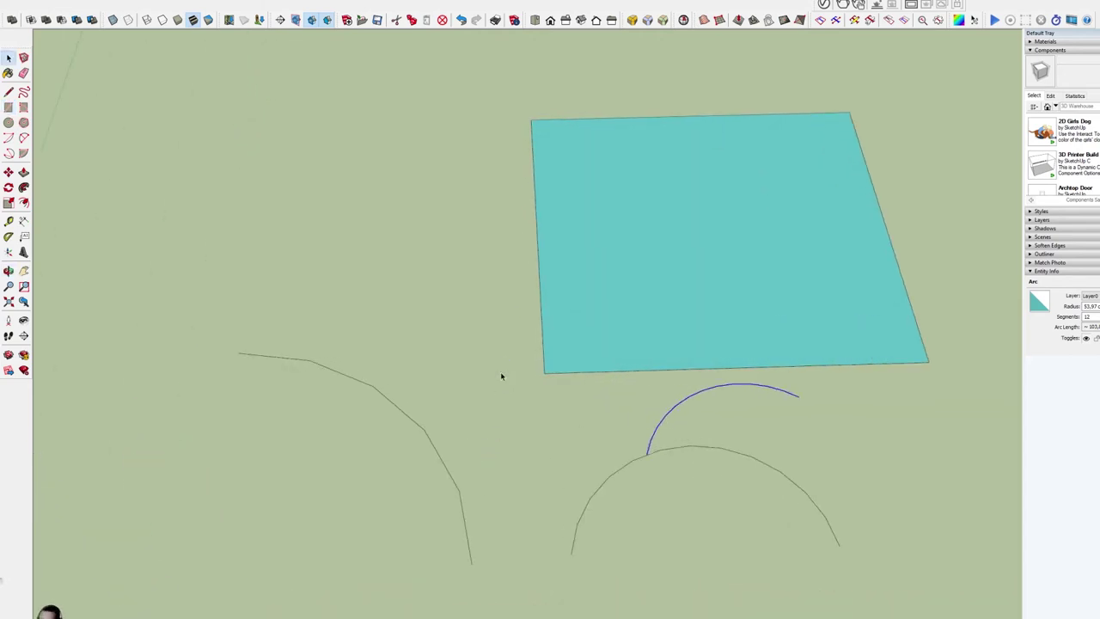
{"action": "left_click", "coordinate": [25, 138]}
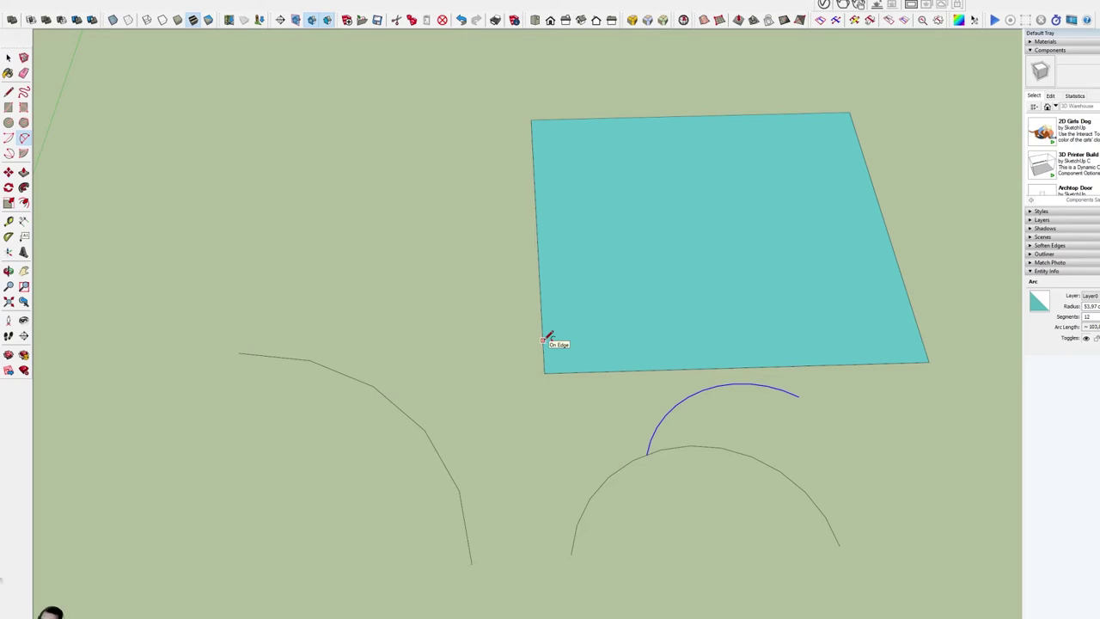
{"action": "left_click", "coordinate": [543, 340]}
Finish the bottom-left corner fillet and dismiss the too-many-segments warning
{"action": "left_click", "coordinate": [561, 363]}
{"action": "left_click", "coordinate": [547, 135]}
{"action": "key", "text": "alt+space"}
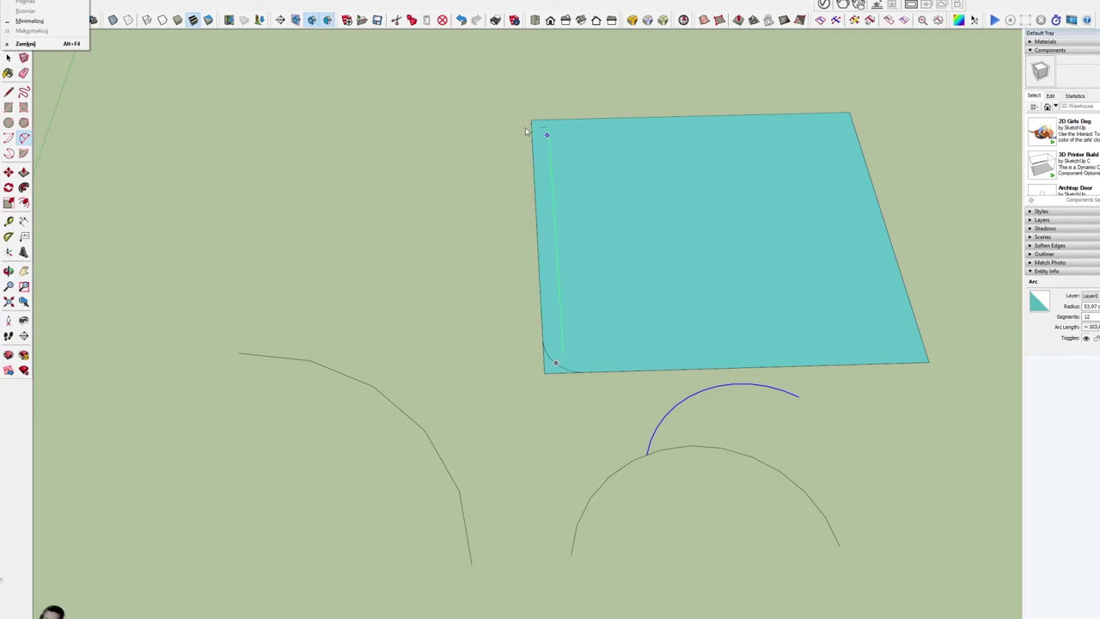
{"action": "key", "text": "Return"}
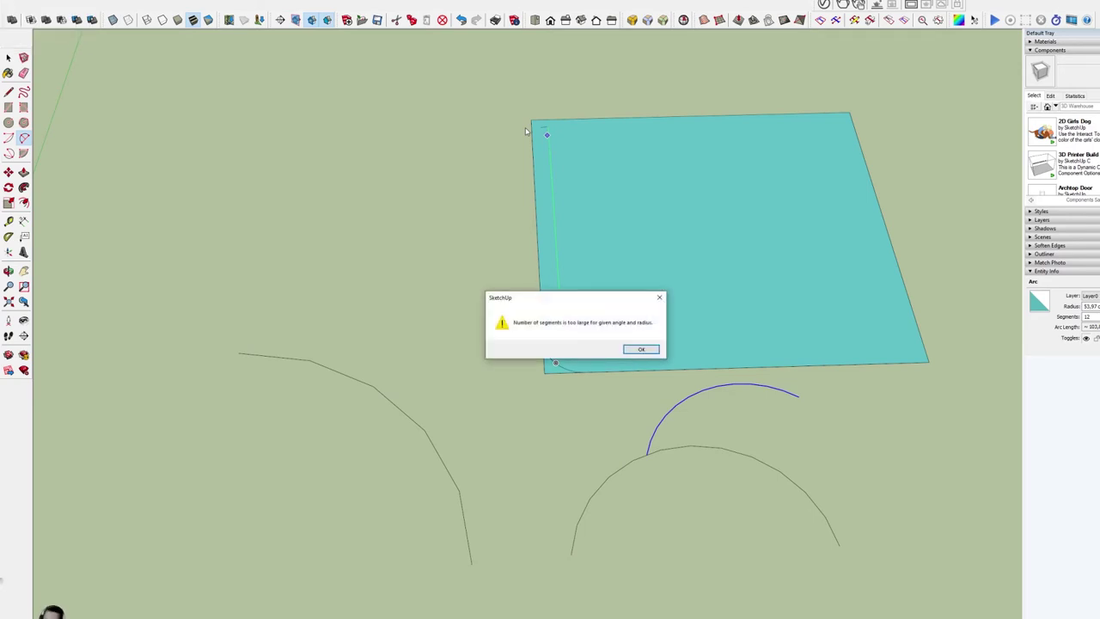
{"action": "left_click", "coordinate": [658, 298]}
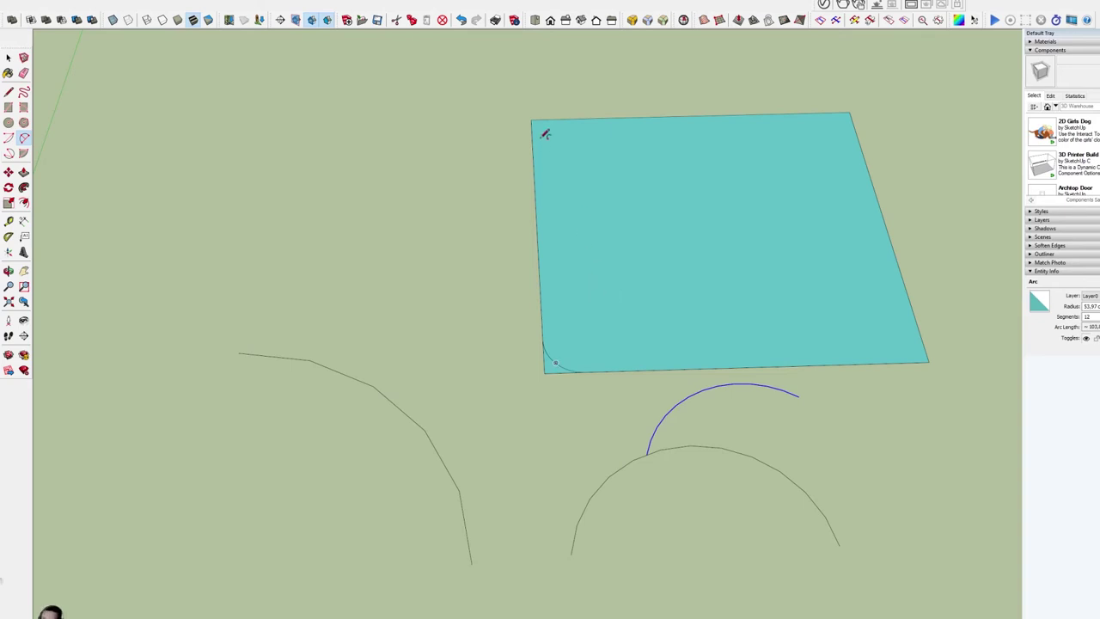
Round the rectangle's top-left corner with a two-point fillet arc
{"action": "key", "text": "space"}
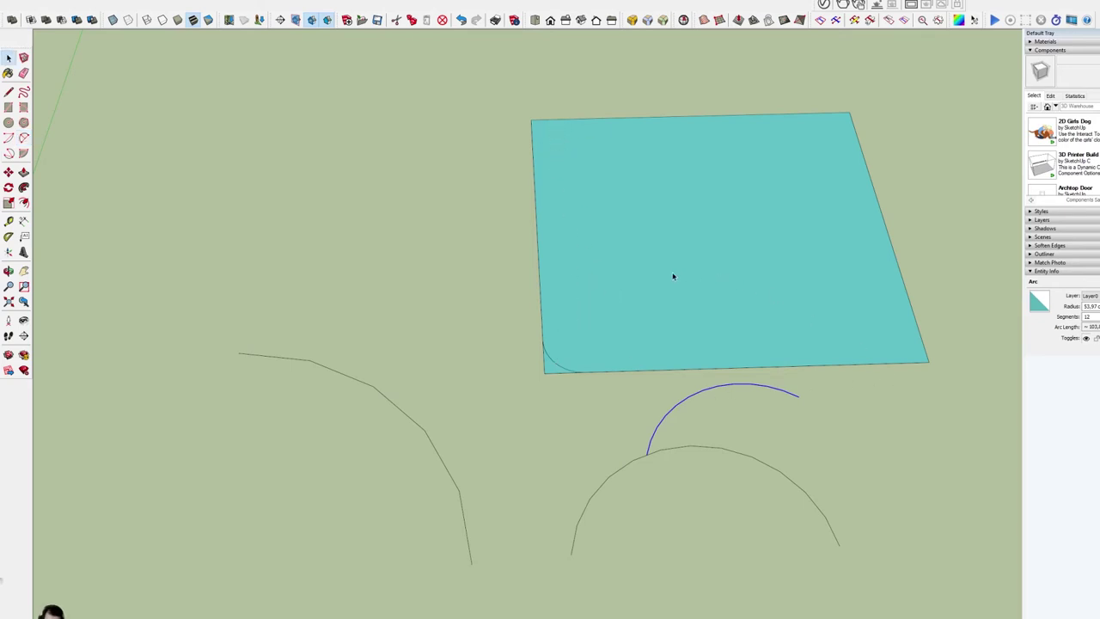
{"action": "left_click", "coordinate": [23, 137]}
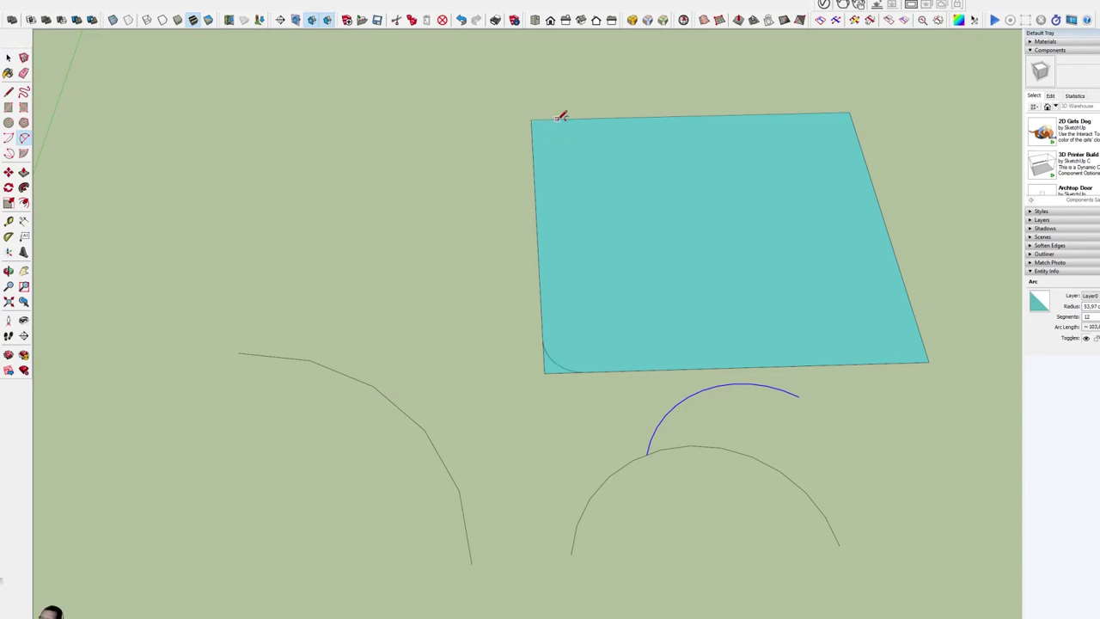
{"action": "left_click", "coordinate": [565, 119]}
{"action": "left_click", "coordinate": [534, 143]}
{"action": "left_click", "coordinate": [539, 126]}
Undo a trial top-right fillet and redraw the tangent bottom-left corner fillet
{"action": "double_click", "coordinate": [845, 122]}
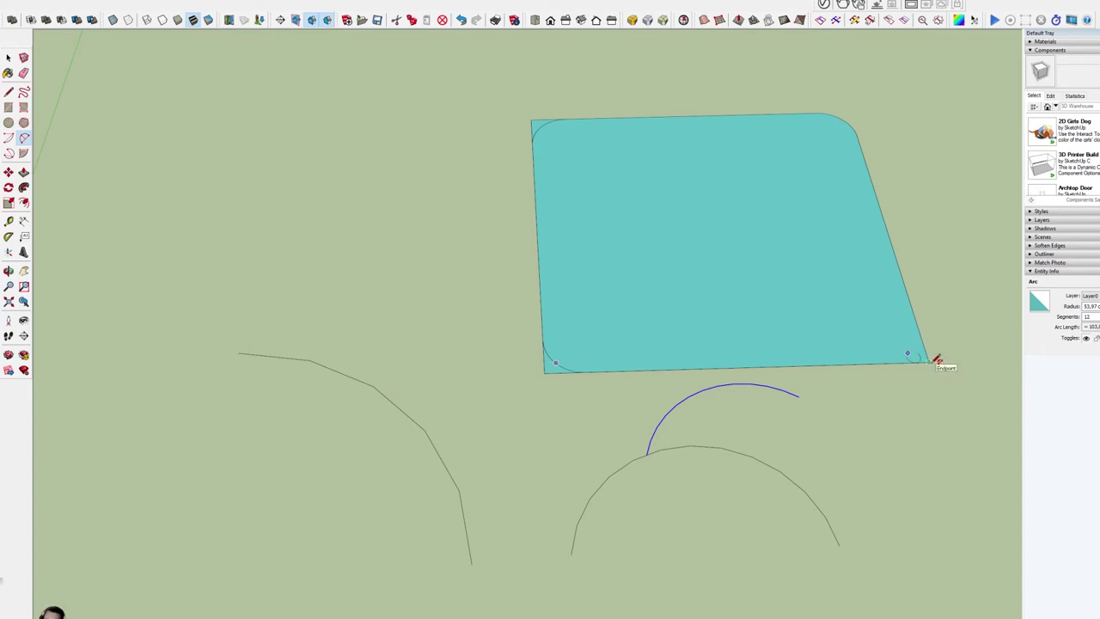
{"action": "key", "text": "ctrl+z"}
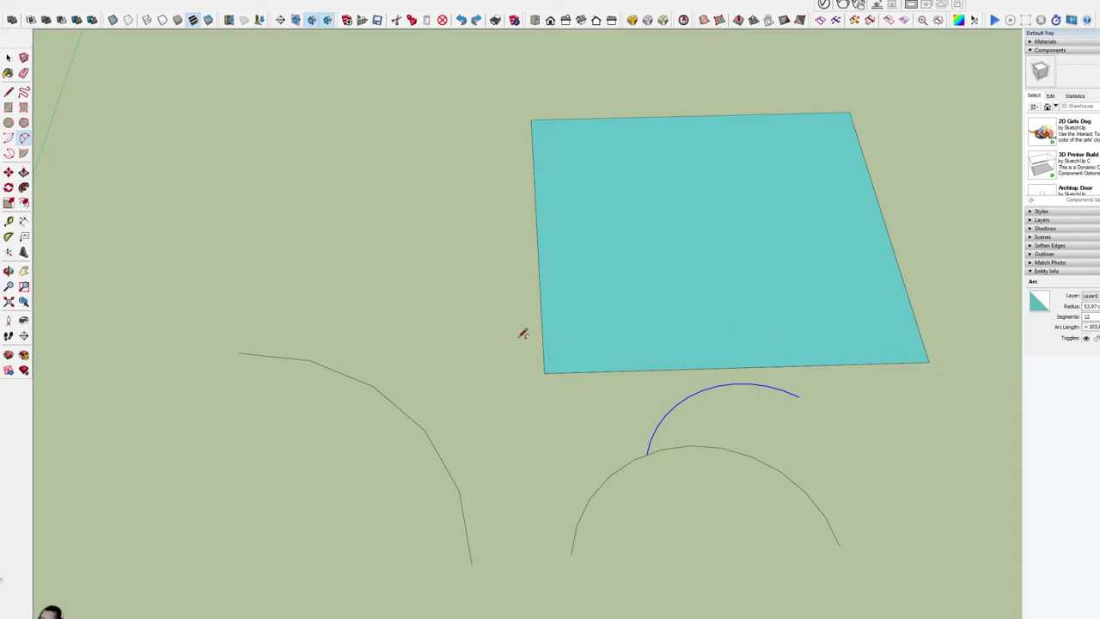
{"action": "left_click", "coordinate": [544, 345]}
{"action": "left_click", "coordinate": [583, 371]}
{"action": "left_click", "coordinate": [563, 363]}
Repeat the fillet on the other three corners, then undo back to sharp corners
{"action": "double_click", "coordinate": [557, 128]}
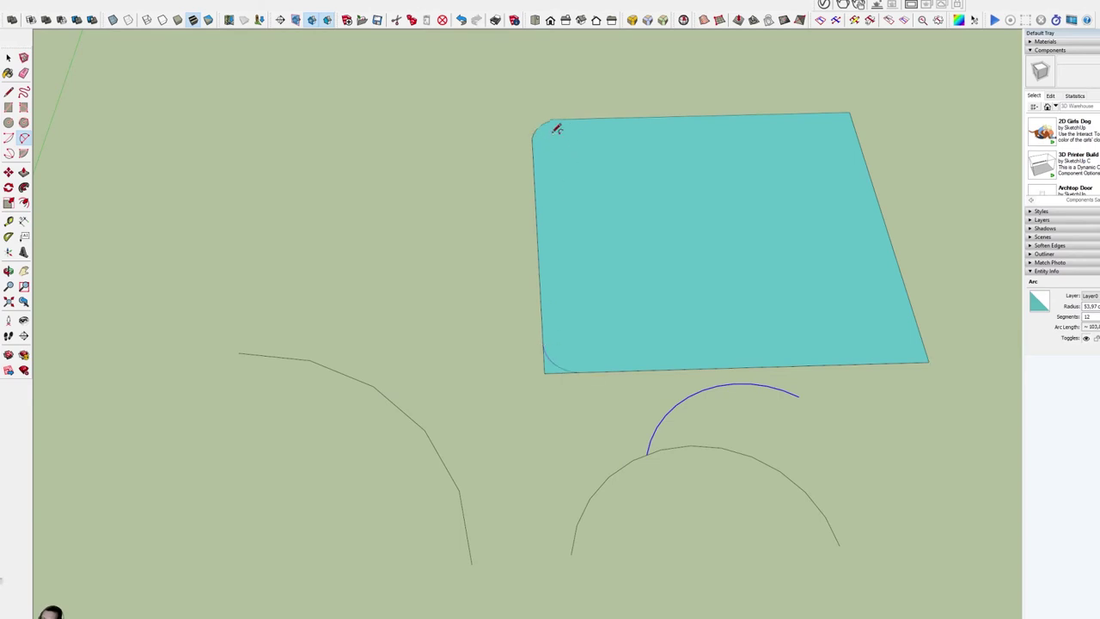
{"action": "double_click", "coordinate": [843, 120]}
{"action": "double_click", "coordinate": [910, 346]}
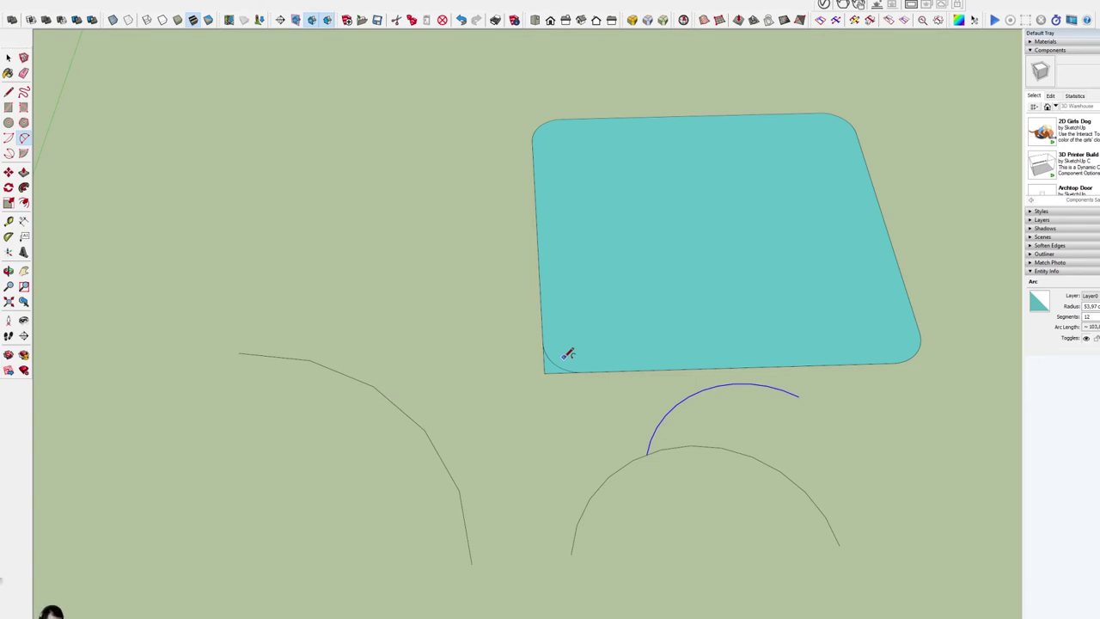
{"action": "key", "text": "ctrl+z"}
{"action": "key", "text": "ctrl+z"}
{"action": "key", "text": "ctrl+z"}
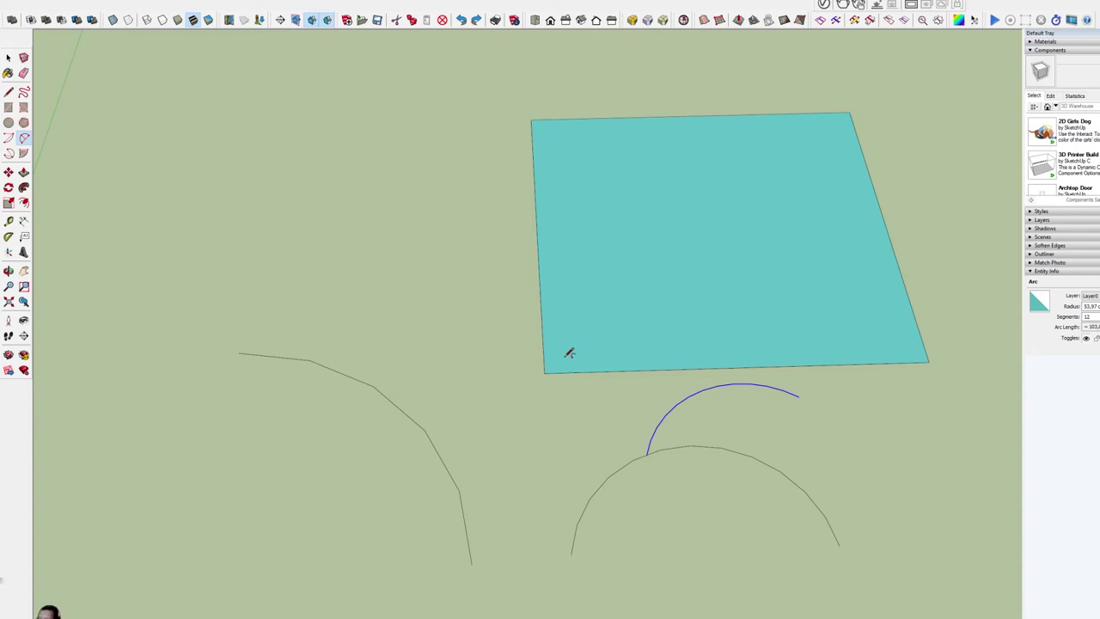
Redraw a tangent fillet arc on the rectangle's bottom-left corner
{"action": "scroll", "coordinate": [569, 352], "scroll_direction": "up", "scroll_amount": 3}
{"action": "scroll", "coordinate": [569, 353], "scroll_direction": "up", "scroll_amount": 2}
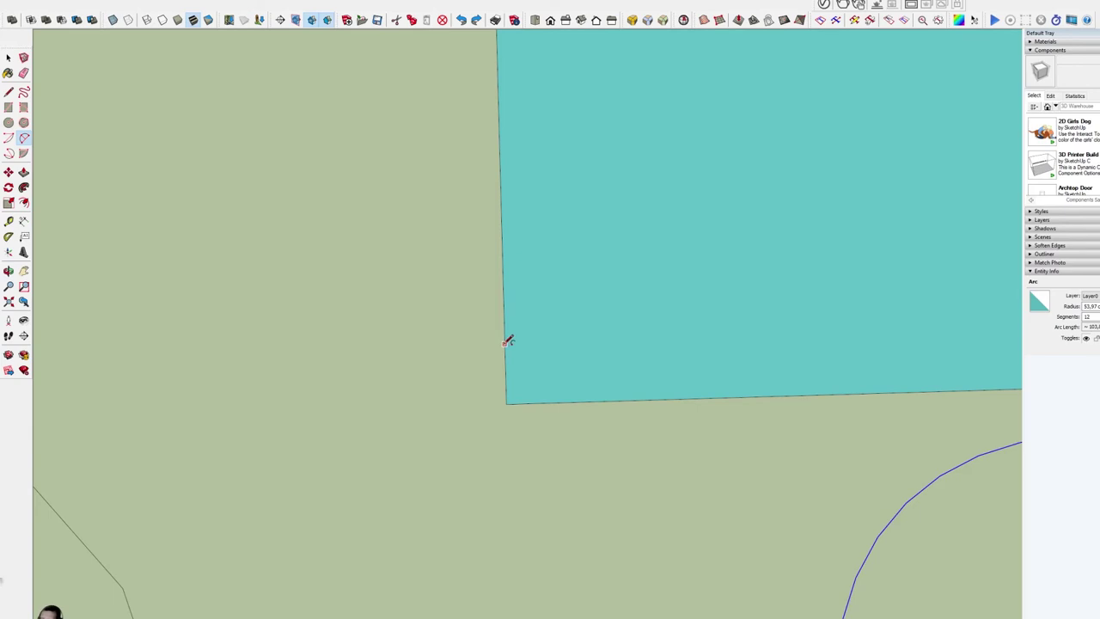
{"action": "left_click", "coordinate": [504, 344]}
{"action": "left_click", "coordinate": [579, 401]}
{"action": "left_click", "coordinate": [536, 387]}
Repeat the fillet on the top-left and bottom-right corners, leaving the top-right square
{"action": "scroll", "coordinate": [494, 109], "scroll_direction": "up", "scroll_amount": 1}
{"action": "scroll", "coordinate": [510, 130], "scroll_direction": "down", "scroll_amount": 2}
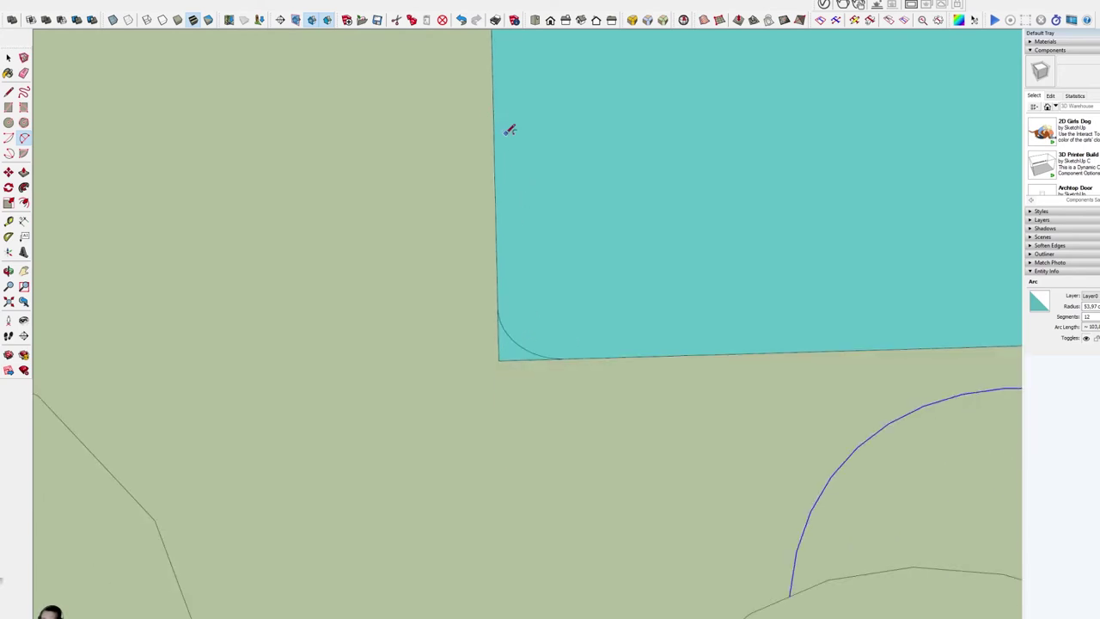
{"action": "scroll", "coordinate": [527, 103], "scroll_direction": "down", "scroll_amount": 2}
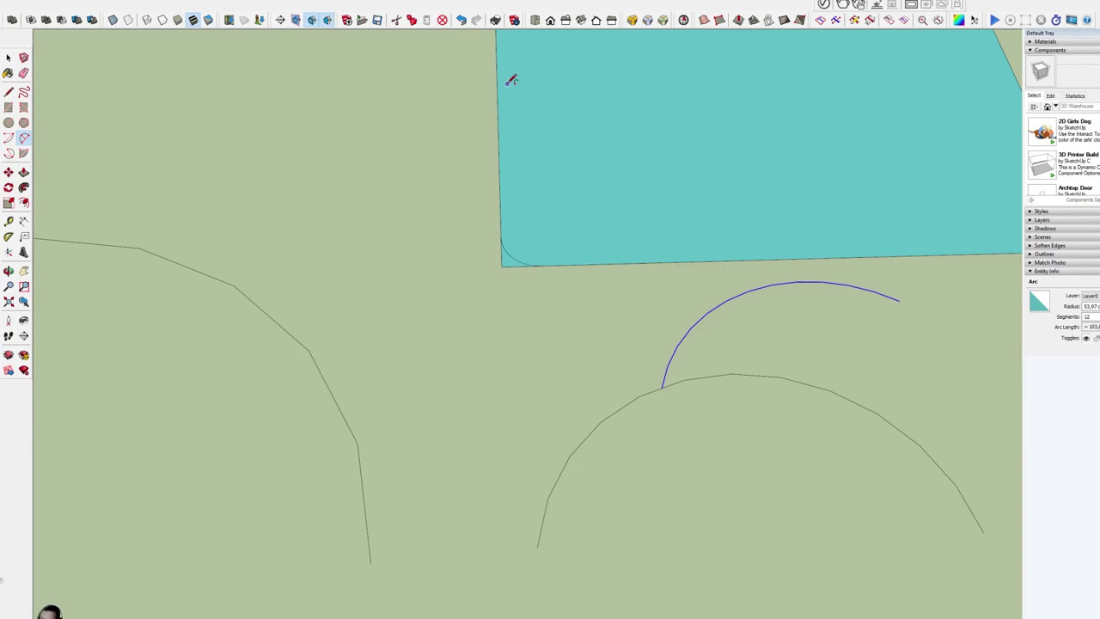
{"action": "mouse_move", "coordinate": [501, 91]}
{"action": "middle_mouse_down", "text": "shift"}
{"action": "mouse_move", "coordinate": [504, 288]}
{"action": "mouse_move", "coordinate": [542, 430]}
{"action": "mouse_move", "coordinate": [541, 520]}
{"action": "middle_mouse_up", "text": "shift"}
{"action": "double_click", "coordinate": [553, 310]}
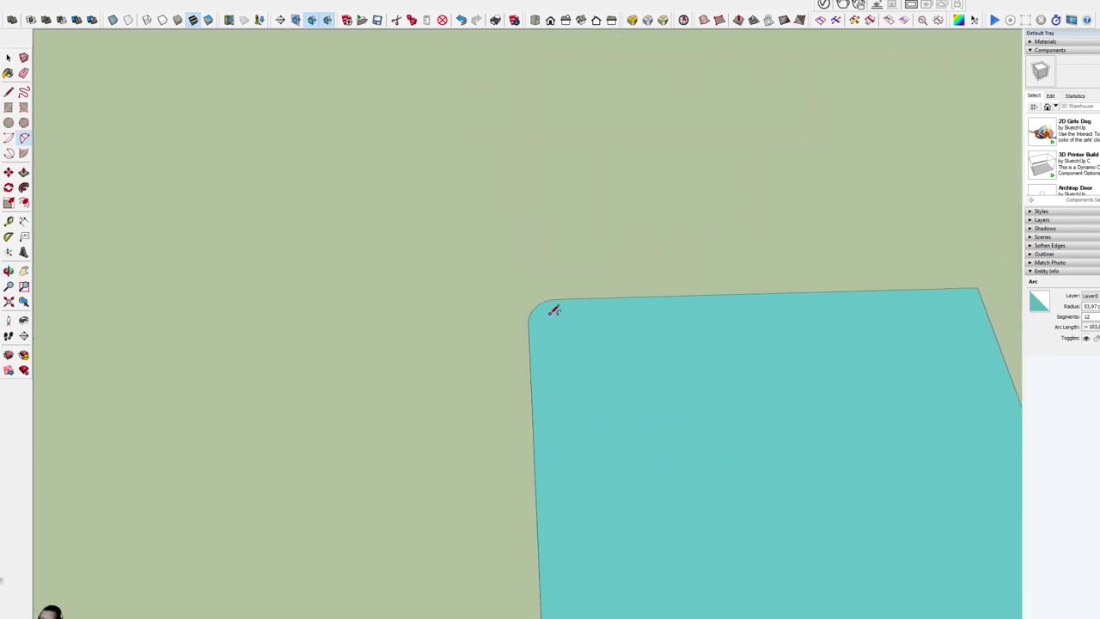
{"action": "double_click", "coordinate": [973, 299]}
{"action": "middle_click_drag", "start_coordinate": [973, 299], "coordinate": [707, 130]}
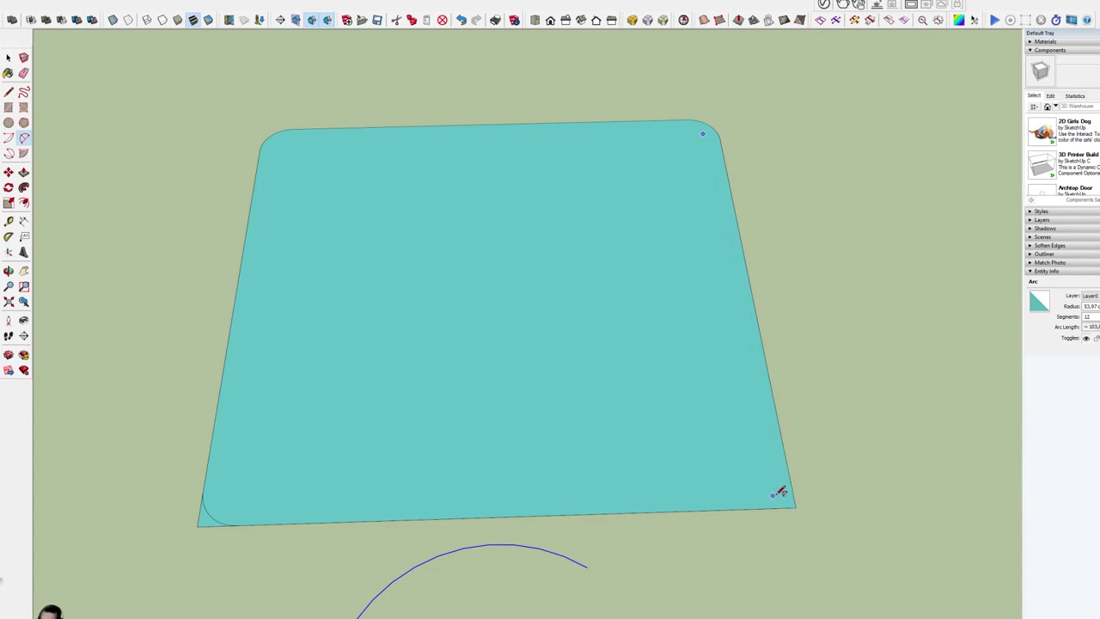
{"action": "key", "text": "ctrl+z"}
{"action": "double_click", "coordinate": [759, 478]}
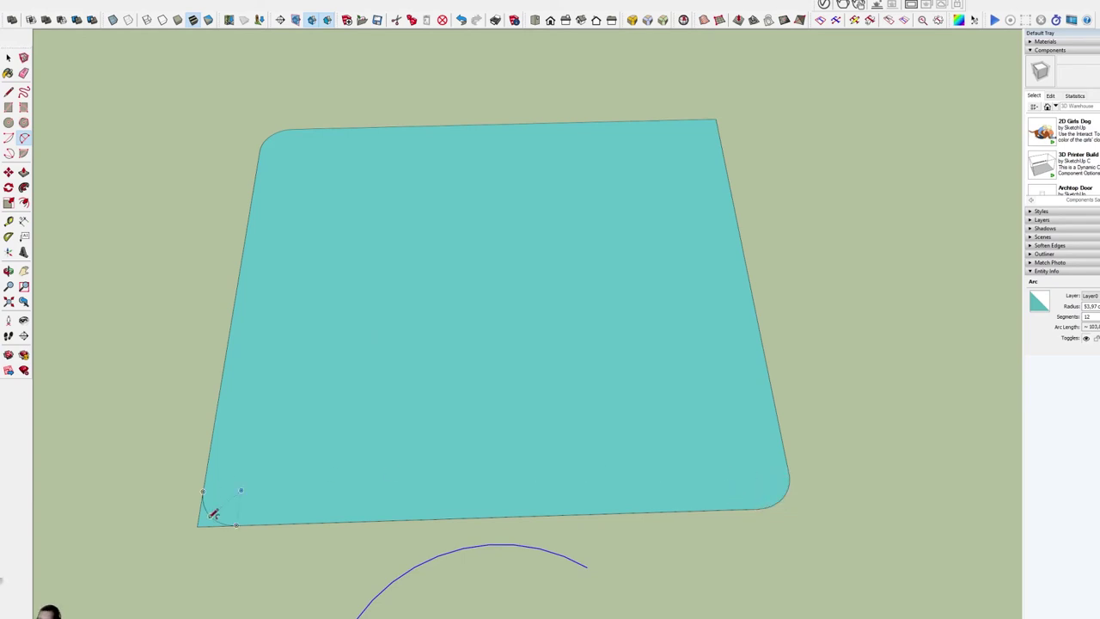
{"action": "key", "text": "space"}
Draw a 2 Point Arc continuing tangentially from the lower arc's end
{"action": "scroll", "coordinate": [429, 460], "scroll_direction": "down", "scroll_amount": 3}
{"action": "scroll", "coordinate": [435, 456], "scroll_direction": "down", "scroll_amount": 2}
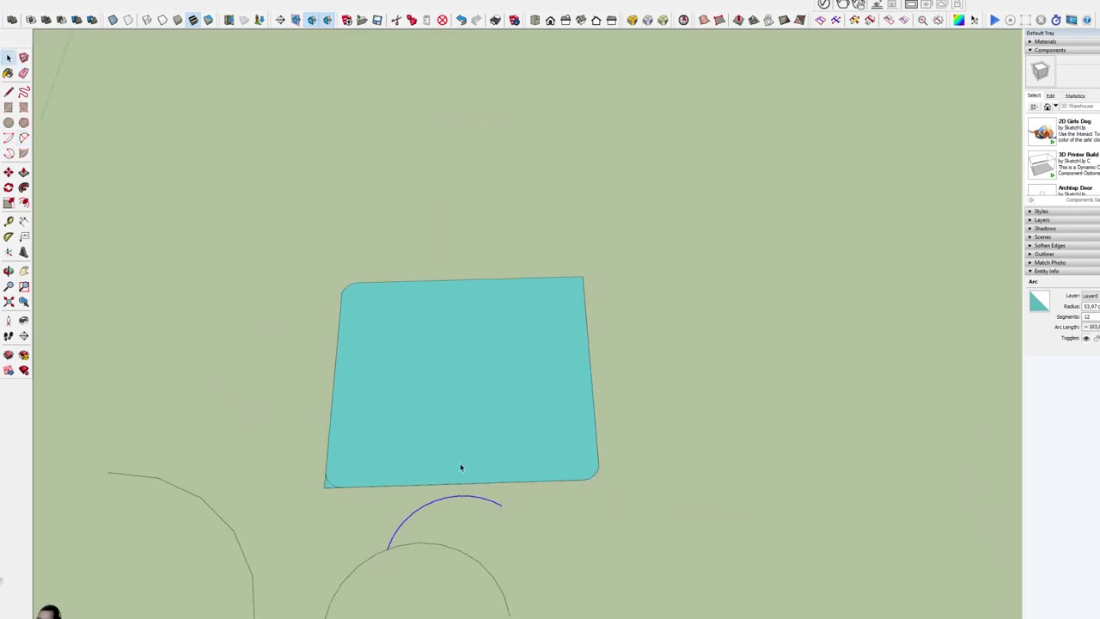
{"action": "scroll", "coordinate": [462, 467], "scroll_direction": "down", "scroll_amount": 2}
{"action": "mouse_move", "coordinate": [483, 454]}
{"action": "middle_mouse_down"}
{"action": "mouse_move", "coordinate": [499, 382]}
{"action": "mouse_move", "coordinate": [490, 425]}
{"action": "middle_mouse_up"}
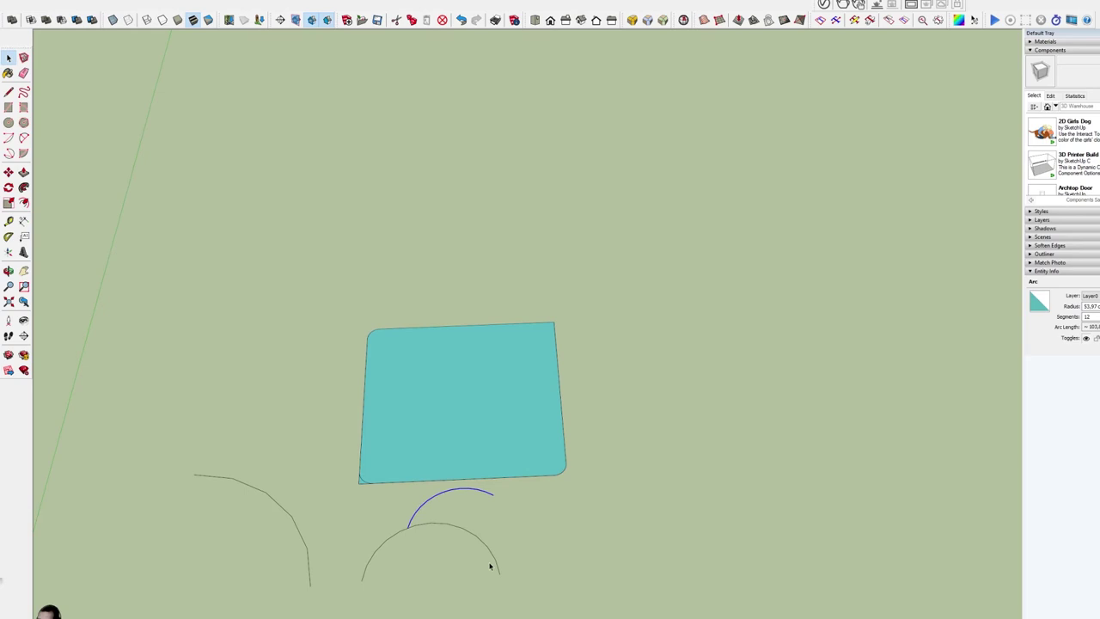
{"action": "left_click", "coordinate": [25, 139]}
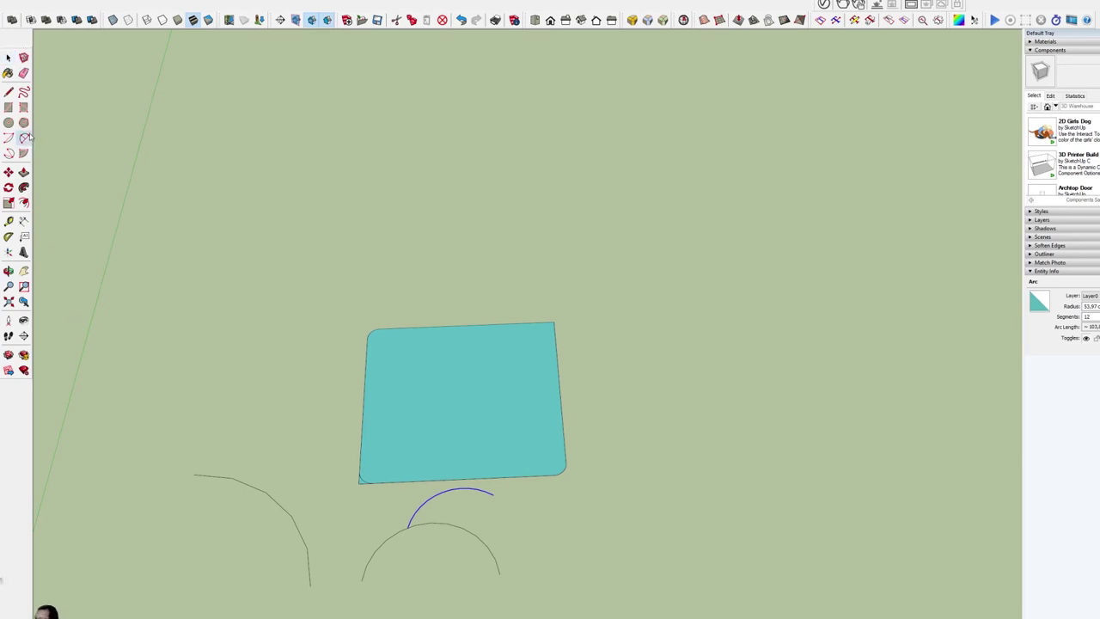
{"action": "left_click", "coordinate": [499, 573]}
{"action": "left_click", "coordinate": [649, 568]}
Add a shallow arc from the new arc's end, finishing at the bottom right
{"action": "left_click", "coordinate": [650, 566]}
{"action": "left_click", "coordinate": [574, 562]}
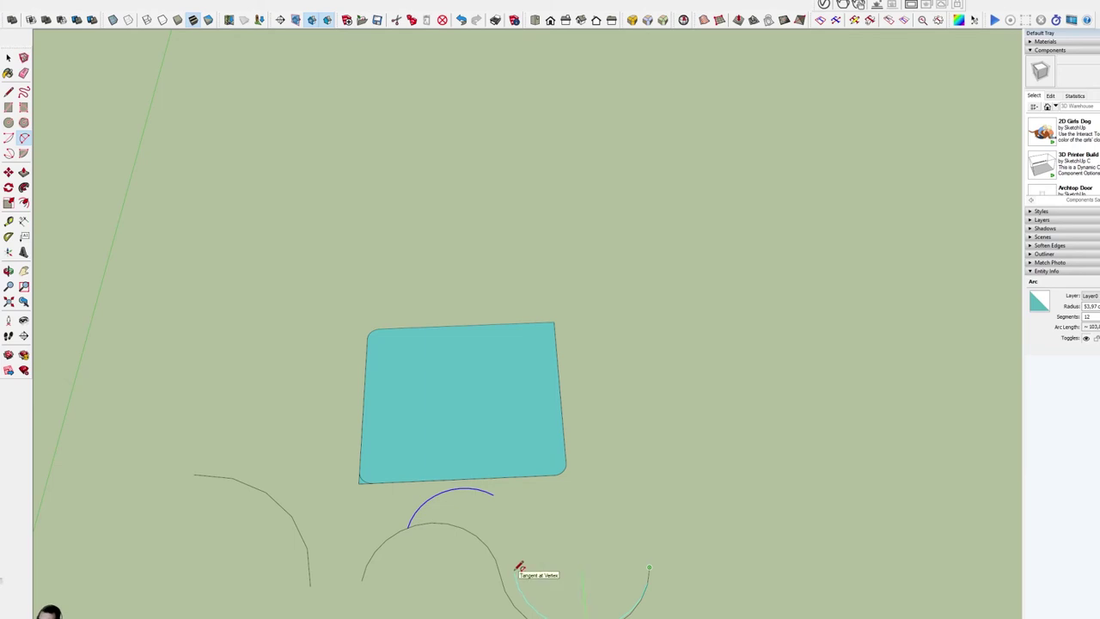
{"action": "left_click", "coordinate": [552, 591]}
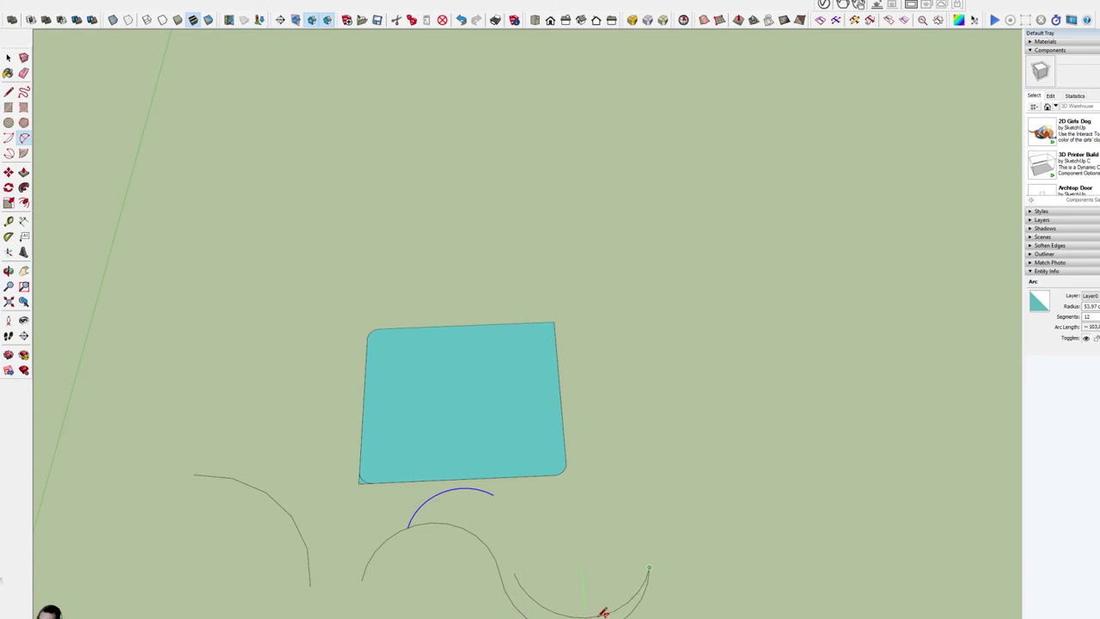
{"action": "left_click", "coordinate": [600, 616]}
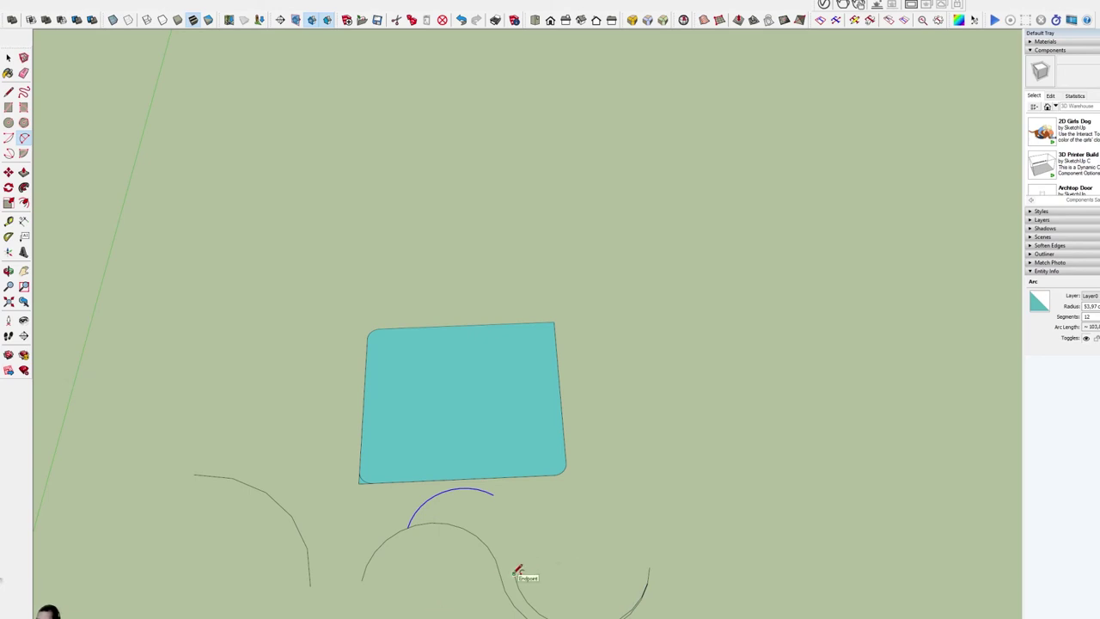
{"action": "key", "text": "space"}
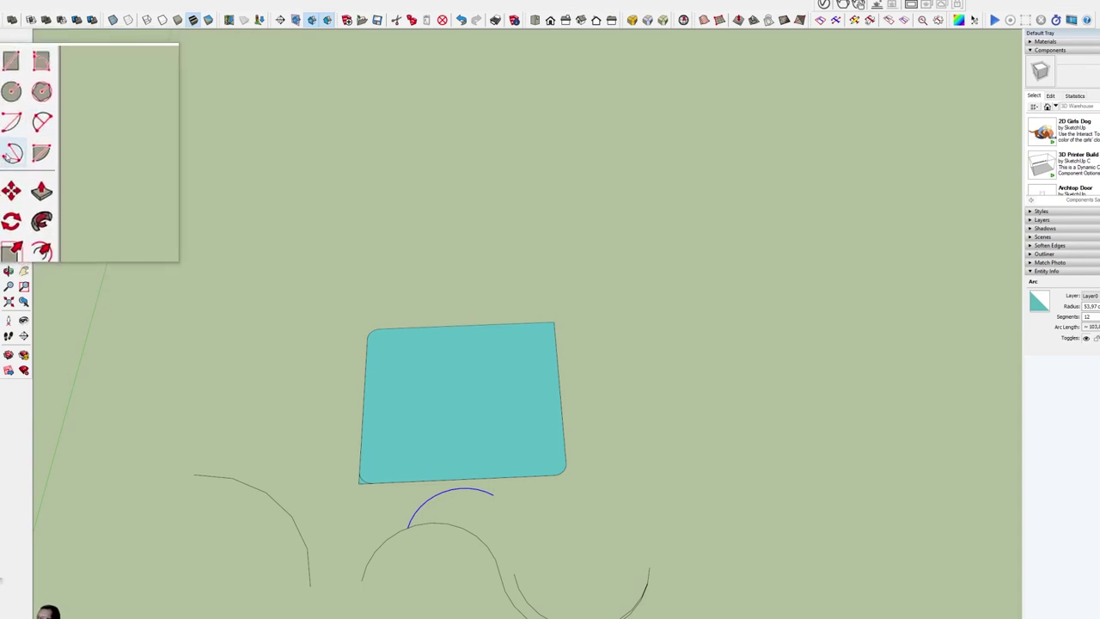
Draw two connected 3 Point Arcs to the right of the rounded rectangle
{"action": "left_click", "coordinate": [14, 153]}
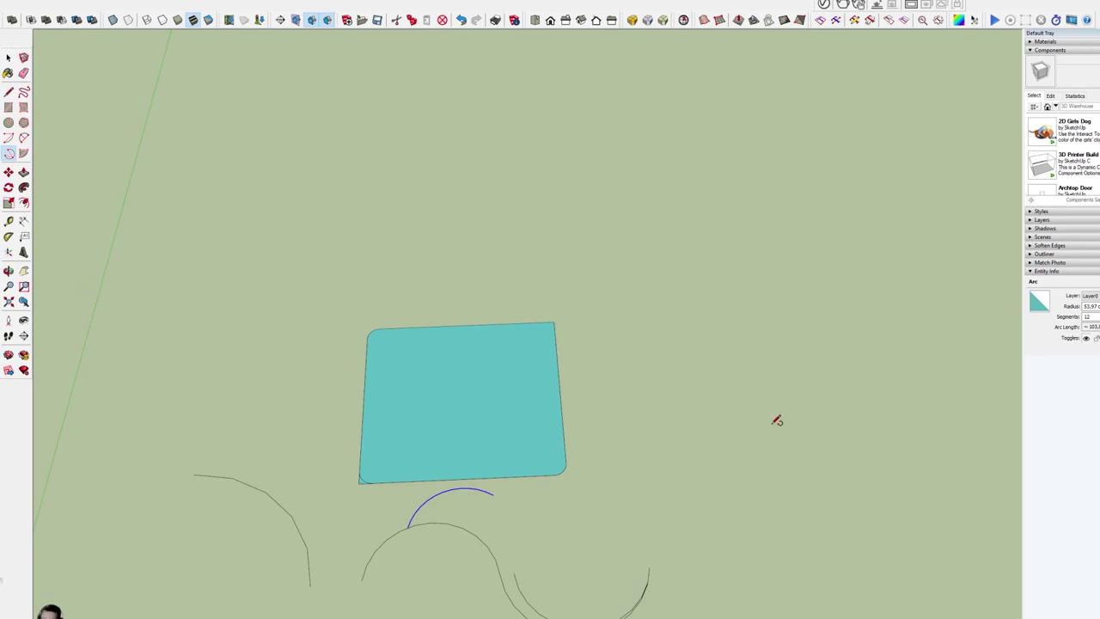
{"action": "left_click", "coordinate": [701, 470]}
{"action": "left_click", "coordinate": [851, 447]}
{"action": "left_click", "coordinate": [868, 452]}
{"action": "left_click", "coordinate": [864, 456]}
{"action": "left_click", "coordinate": [796, 459]}
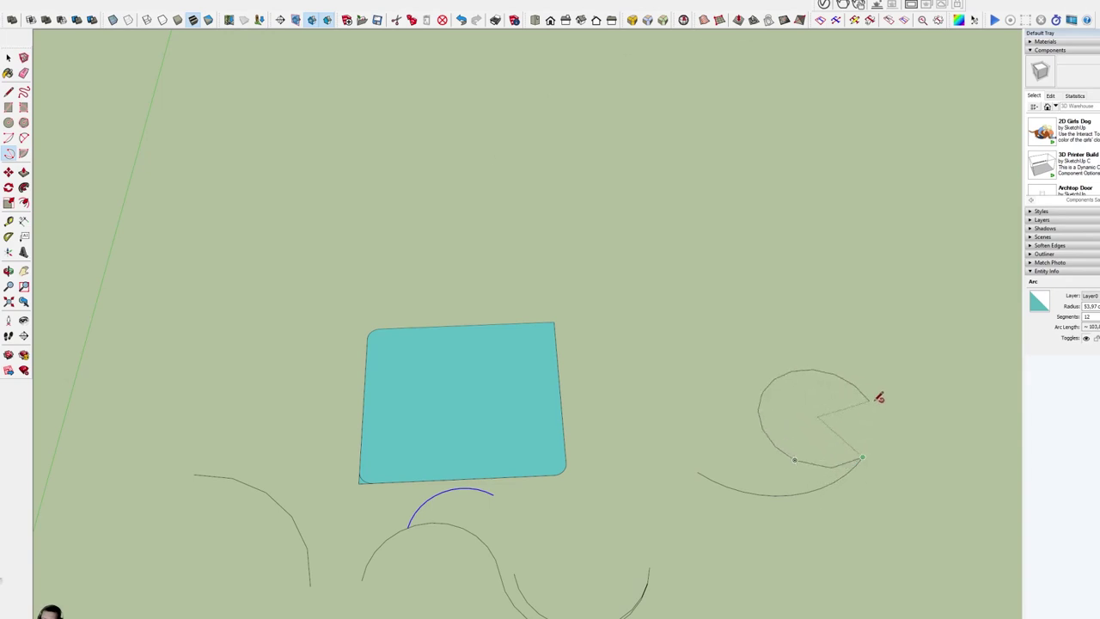
{"action": "left_click", "coordinate": [898, 421]}
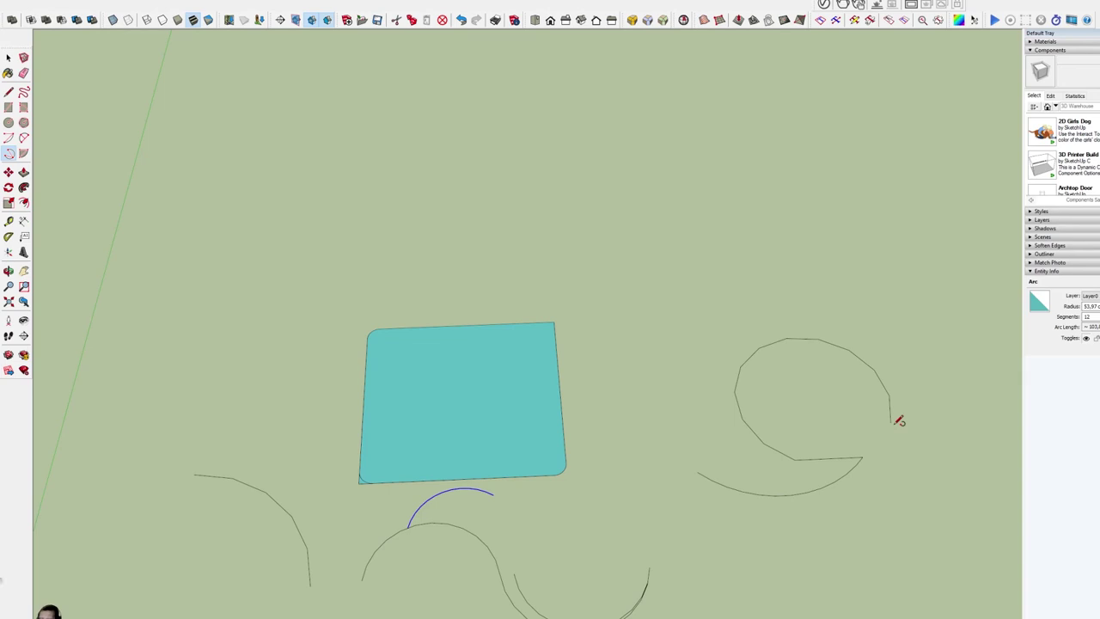
Draw a large arc from the rectangle's top-right corner, enclosing a small new face
{"action": "left_click", "coordinate": [554, 322]}
{"action": "left_click", "coordinate": [361, 482]}
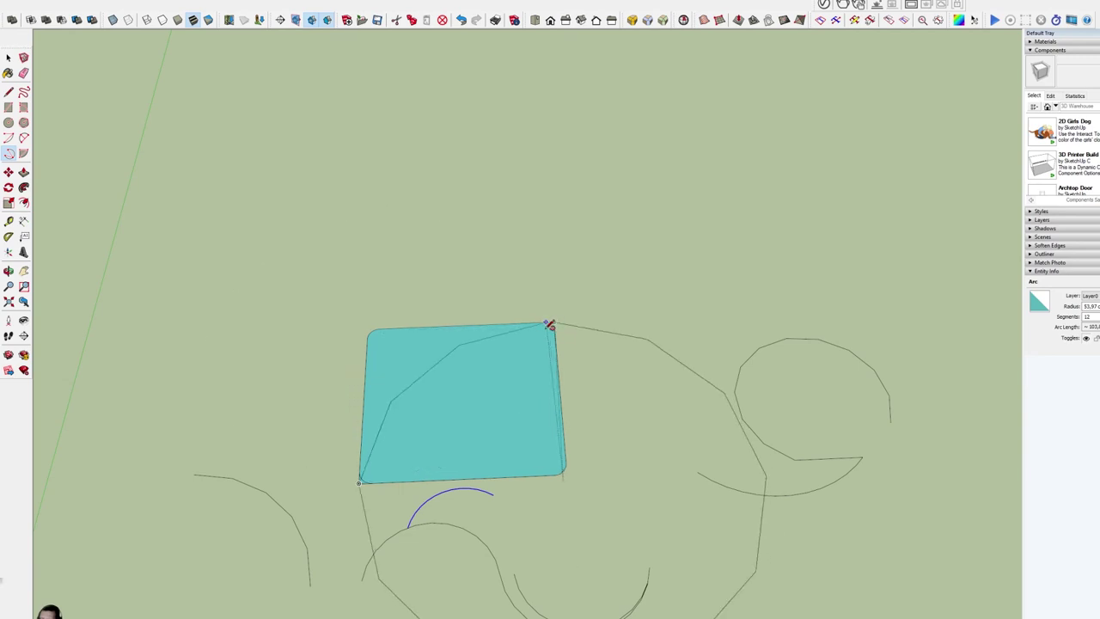
{"action": "key", "text": "Escape"}
{"action": "left_click", "coordinate": [555, 319]}
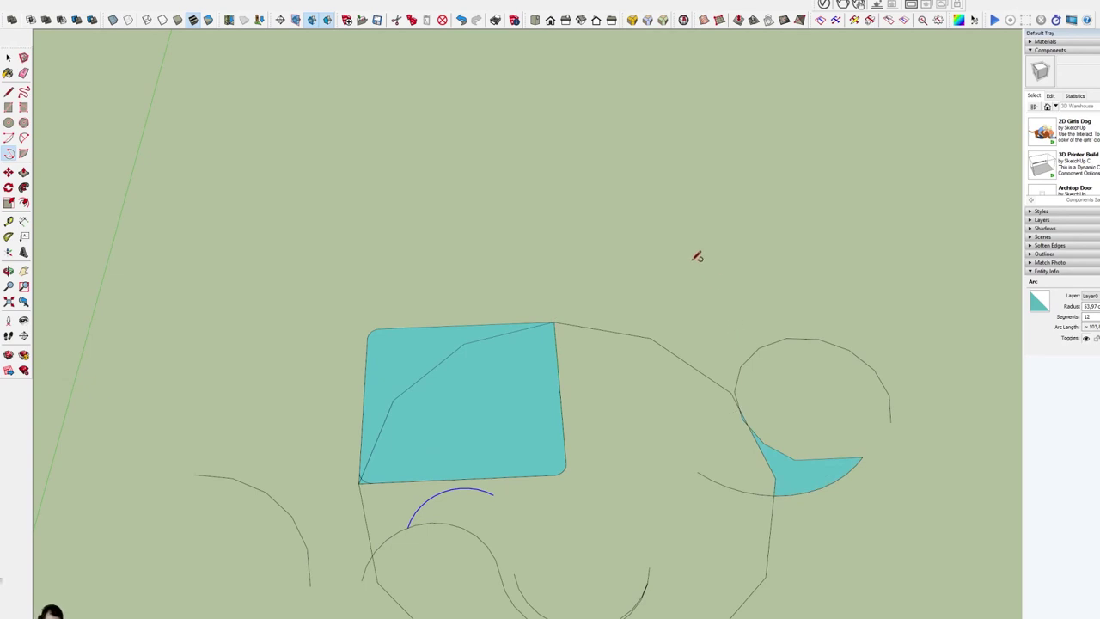
Undo the large arc, right-side arcs, fillets and rectangle, leaving only one arc
{"action": "key", "text": "ctrl+z"}
{"action": "key", "text": "ctrl+z"}
{"action": "key", "text": "ctrl+z"}
{"action": "key", "text": "ctrl+z"}
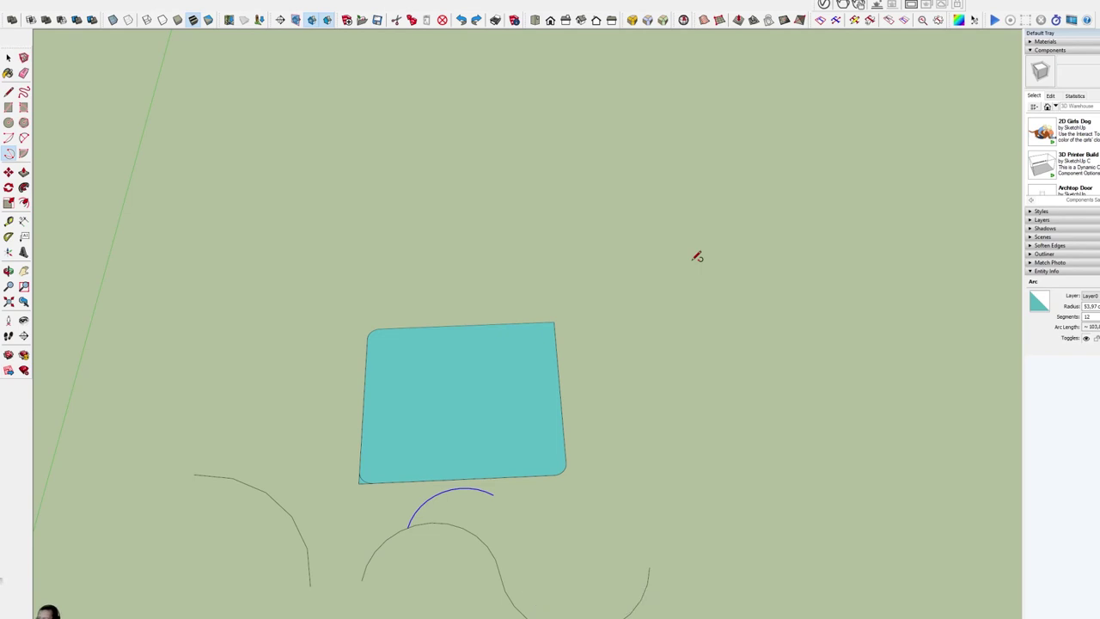
{"action": "key", "text": "ctrl+z"}
{"action": "key", "text": "ctrl+z"}
{"action": "key", "text": "ctrl+z"}
{"action": "key", "text": "ctrl+z"}
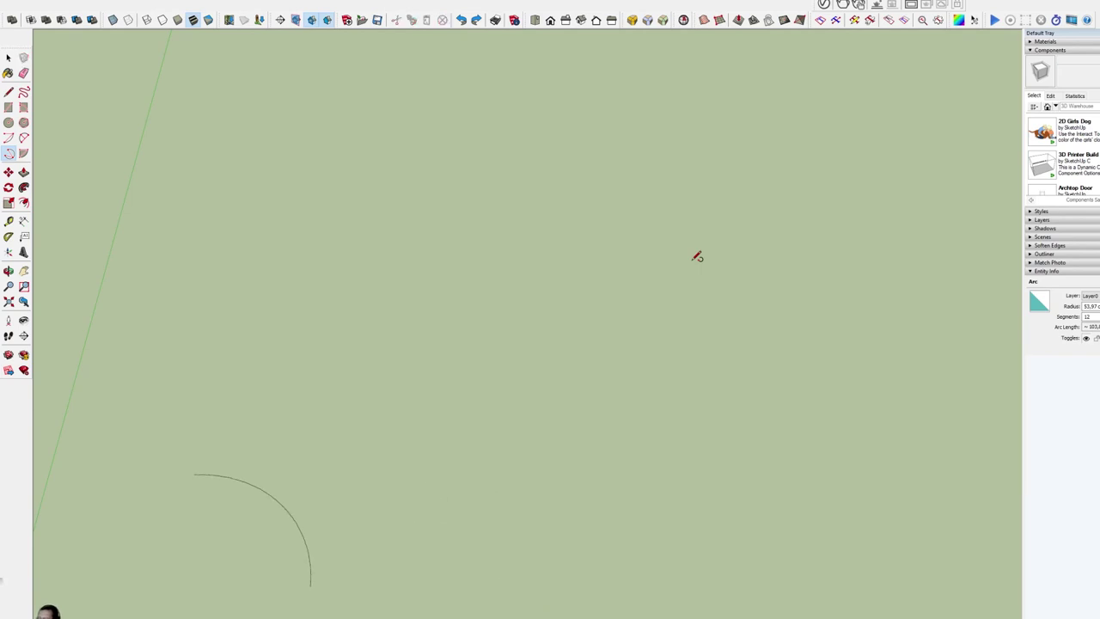
{"action": "key", "text": "ctrl+z"}
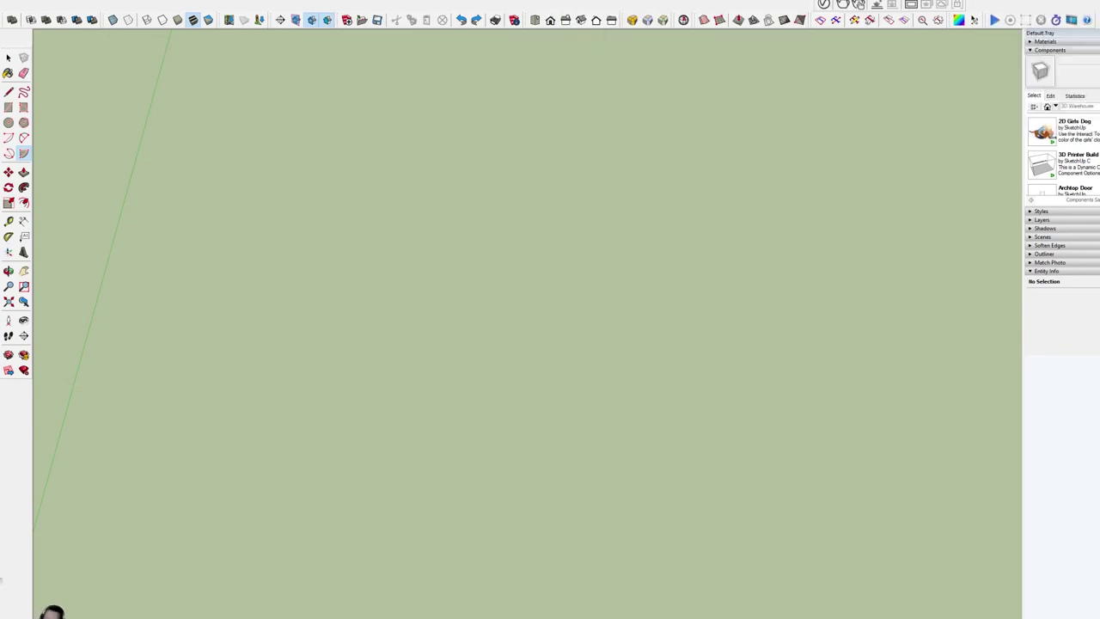
Draw a quarter-circle pie face with the Pie tool
{"action": "left_click", "coordinate": [403, 514]}
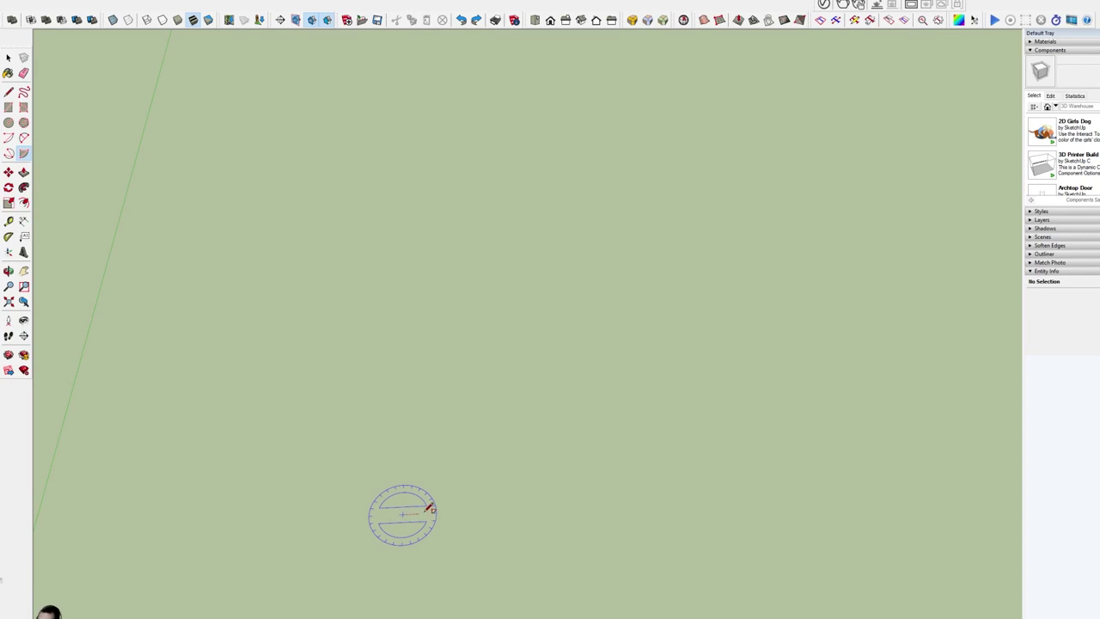
{"action": "left_click", "coordinate": [482, 510]}
{"action": "left_click", "coordinate": [405, 445]}
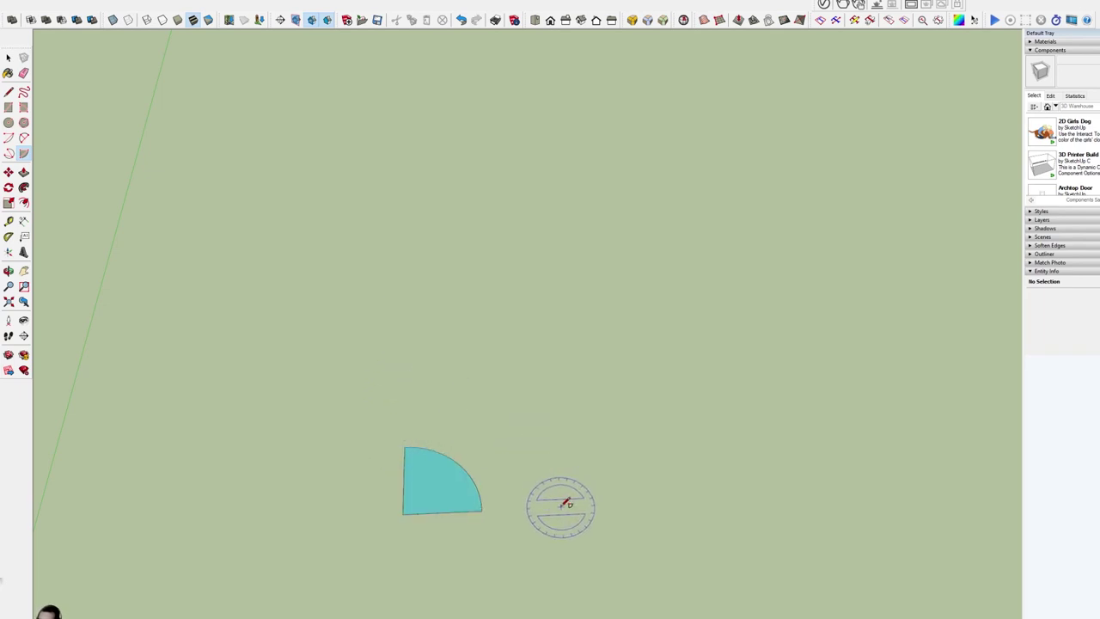
Draw the first two pie wedges sharing one centre point beside the quarter pie
{"action": "left_click", "coordinate": [561, 505]}
{"action": "left_click", "coordinate": [621, 505]}
{"action": "left_click", "coordinate": [604, 472]}
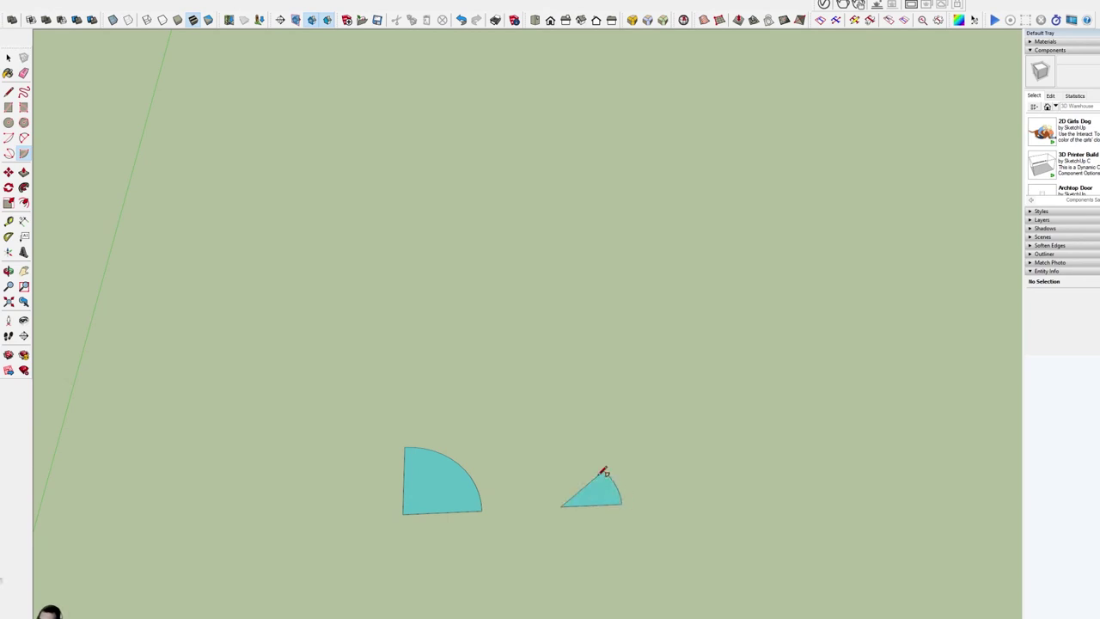
{"action": "left_click", "coordinate": [561, 505]}
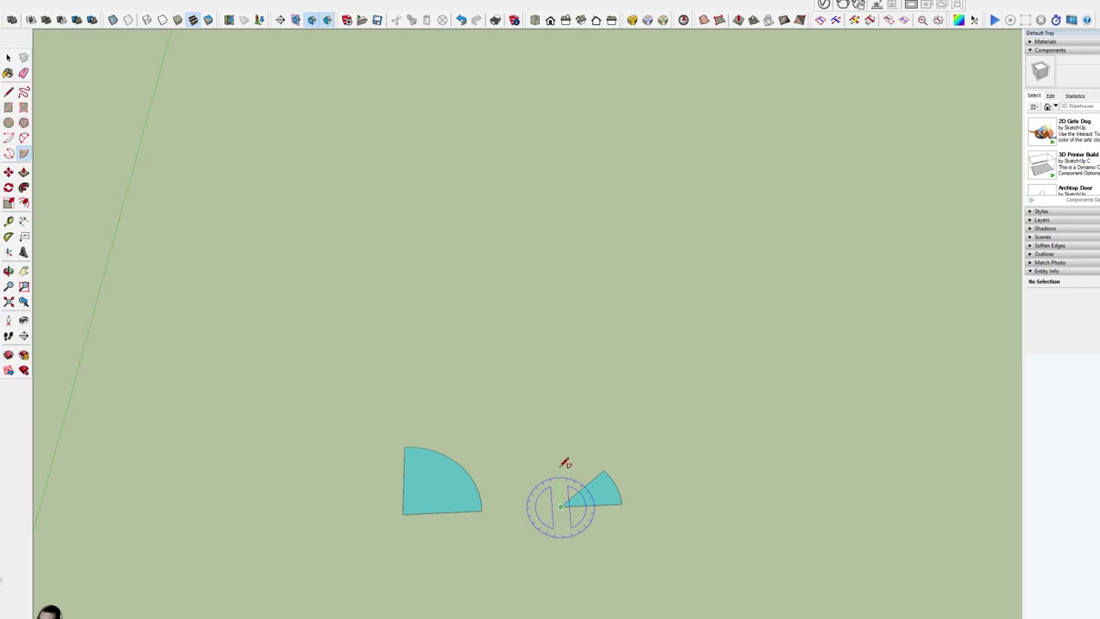
{"action": "left_click", "coordinate": [558, 466]}
{"action": "left_click", "coordinate": [581, 464]}
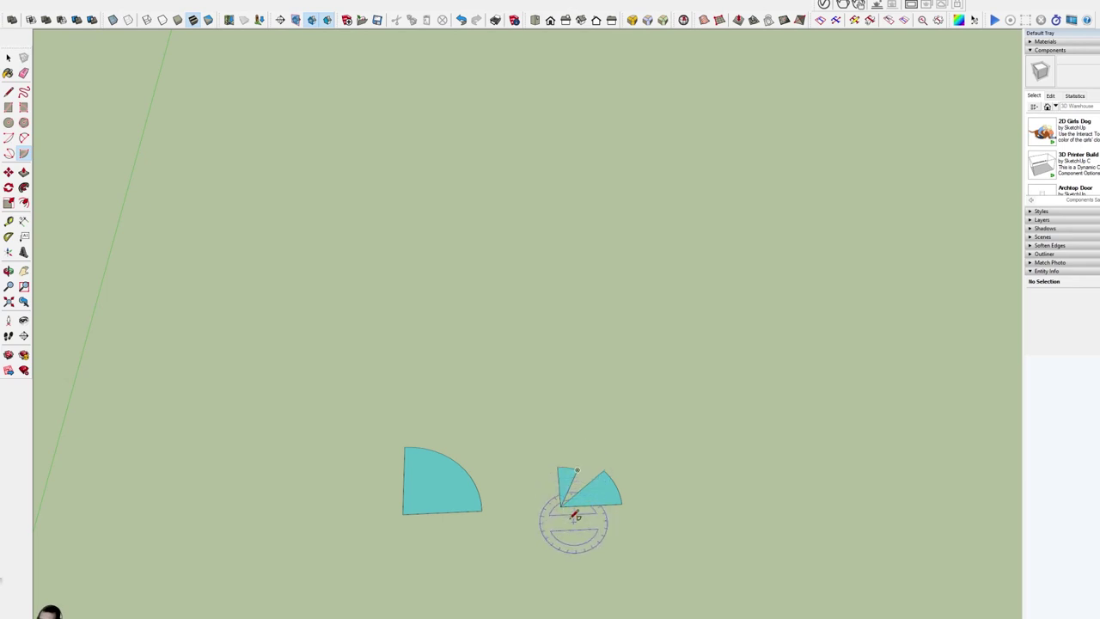
Add three more wedges around the same apex, completing a fan of five
{"action": "left_click", "coordinate": [561, 505]}
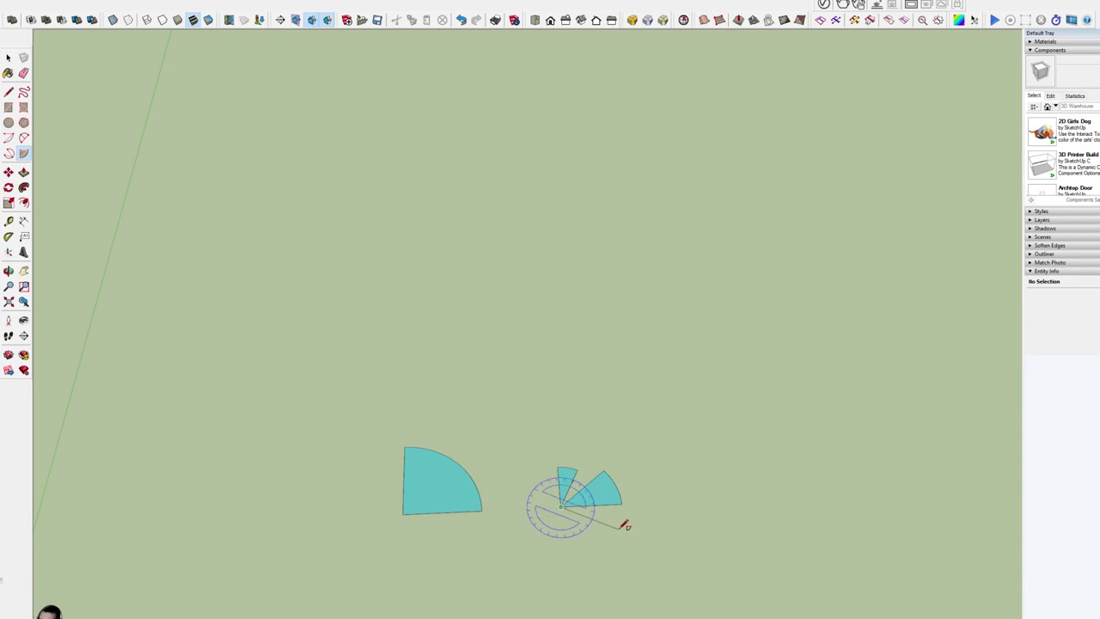
{"action": "left_click", "coordinate": [622, 504]}
{"action": "left_click", "coordinate": [625, 532]}
{"action": "left_click", "coordinate": [586, 568]}
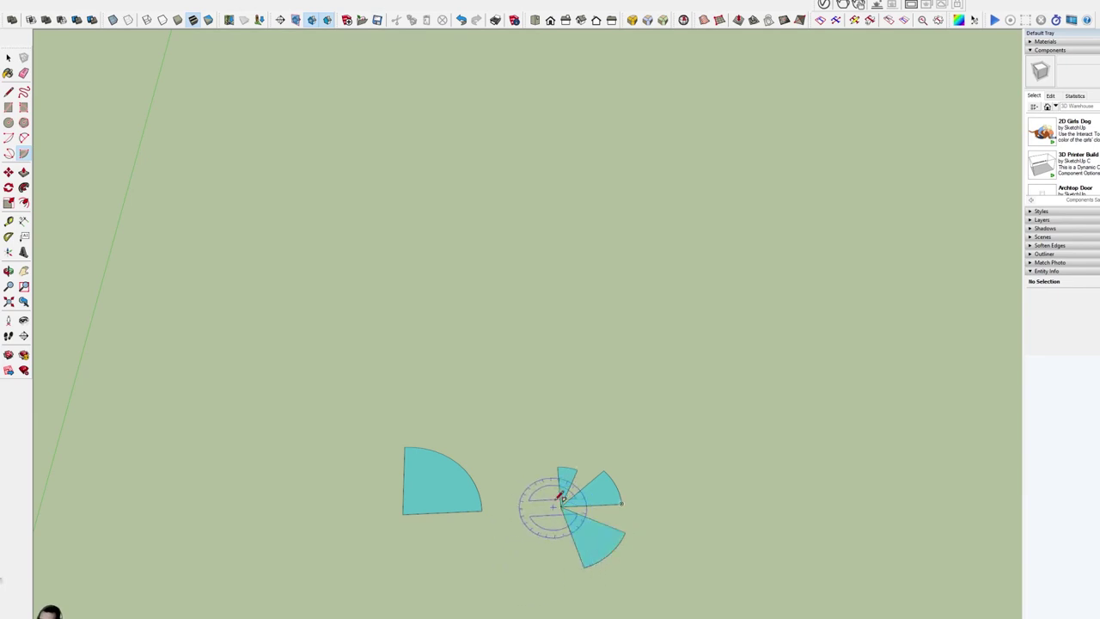
{"action": "left_click", "coordinate": [563, 507]}
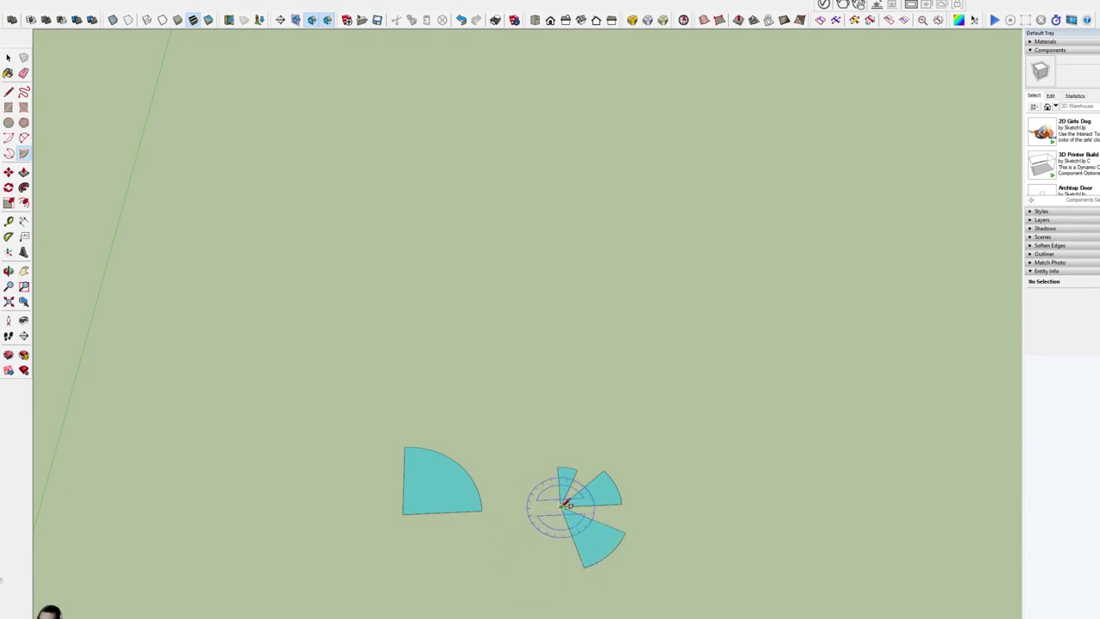
{"action": "left_click", "coordinate": [516, 562]}
{"action": "left_click", "coordinate": [567, 579]}
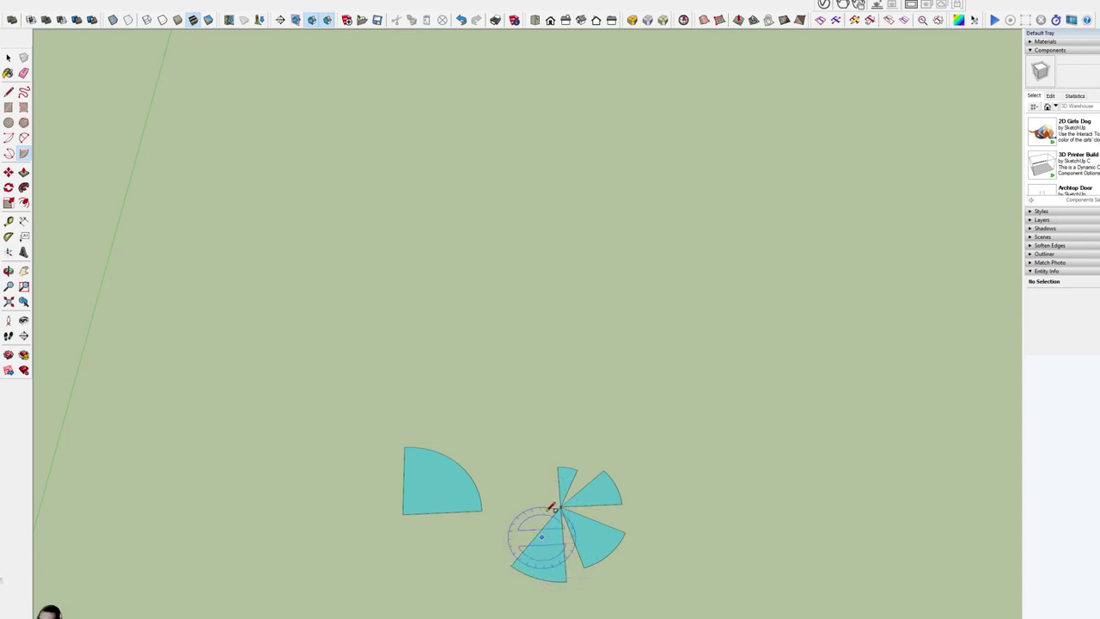
{"action": "left_click", "coordinate": [561, 506]}
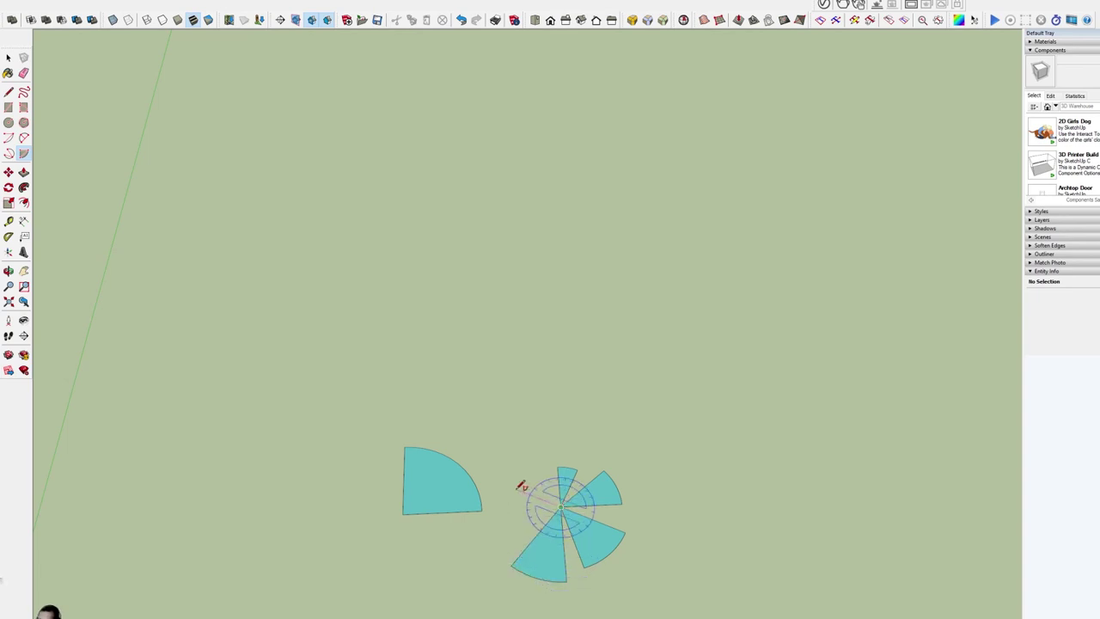
{"action": "left_click", "coordinate": [516, 487]}
{"action": "left_click", "coordinate": [518, 520]}
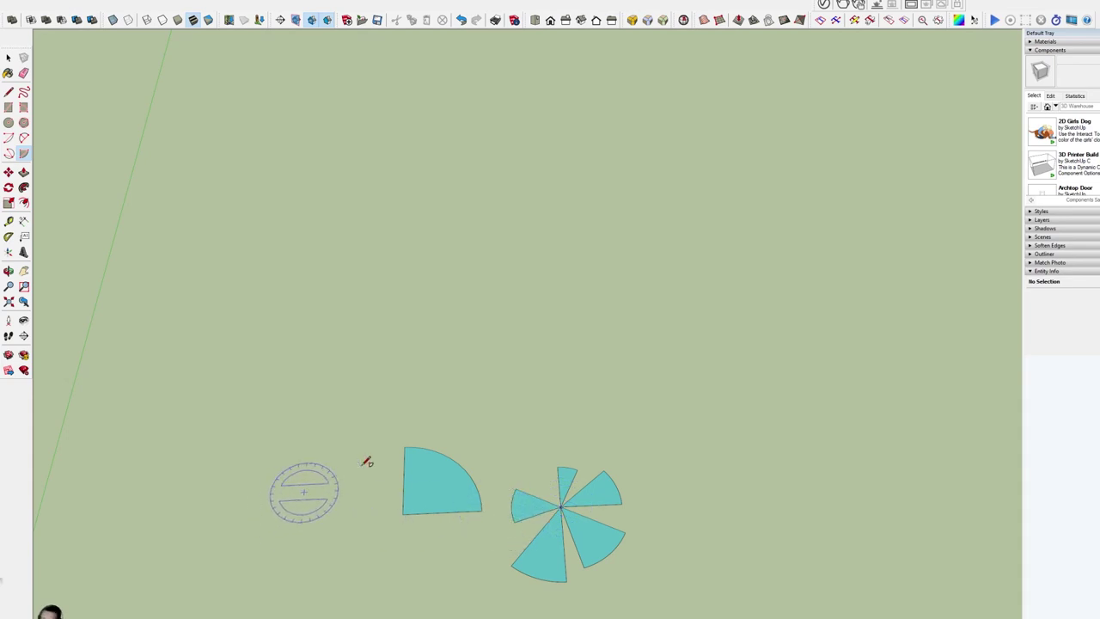
{"action": "key", "text": "space"}
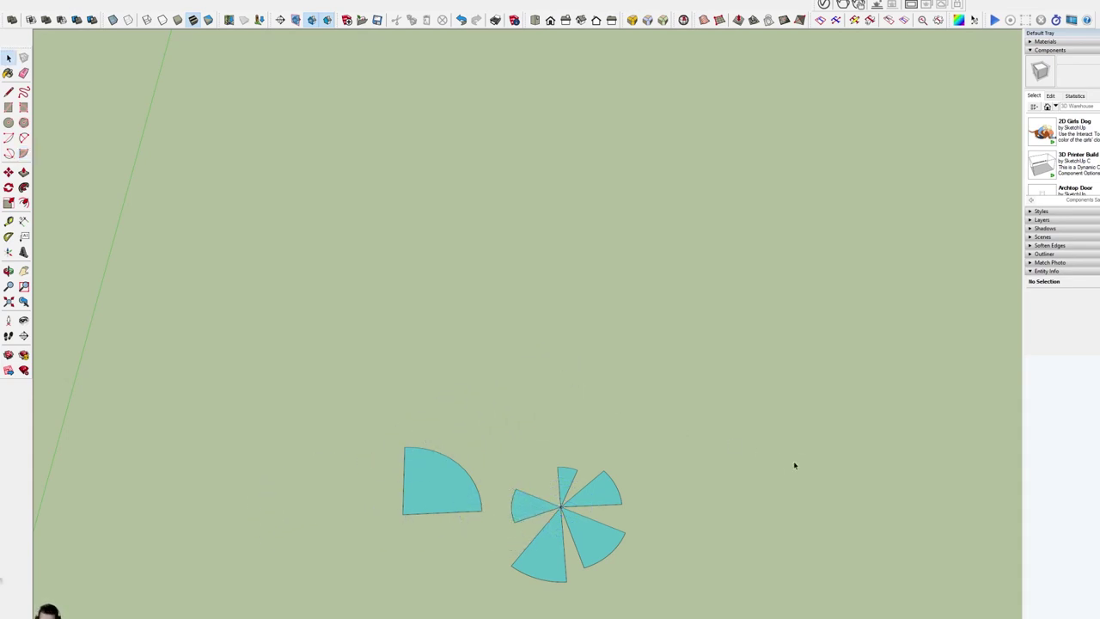
{"action": "left_click", "coordinate": [9, 137]}
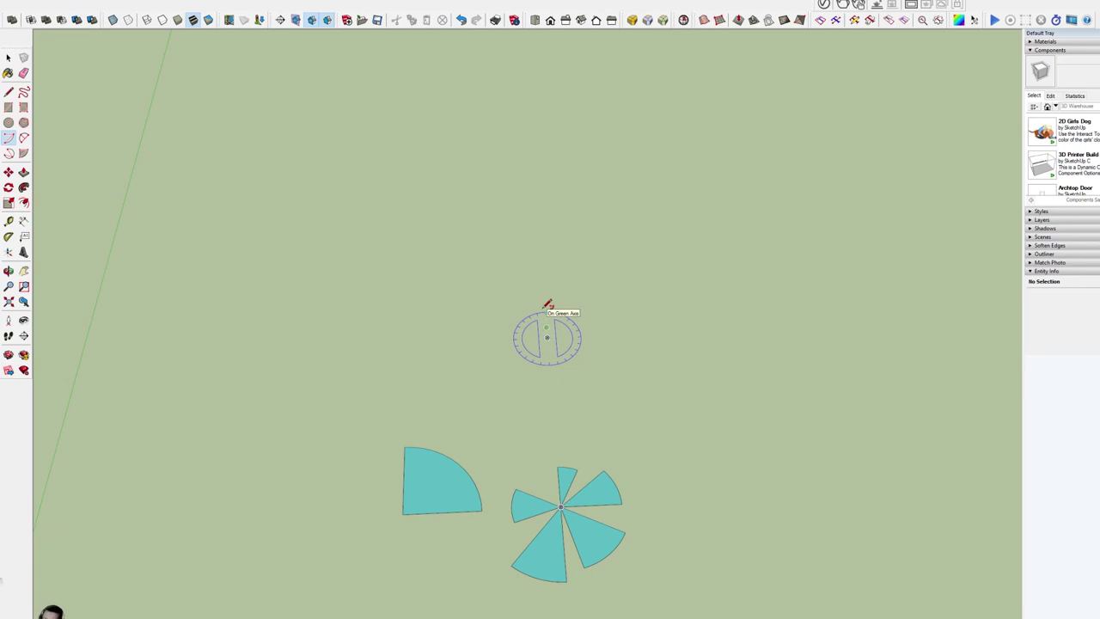
{"action": "left_click", "coordinate": [547, 304]}
{"action": "key", "text": "Escape"}
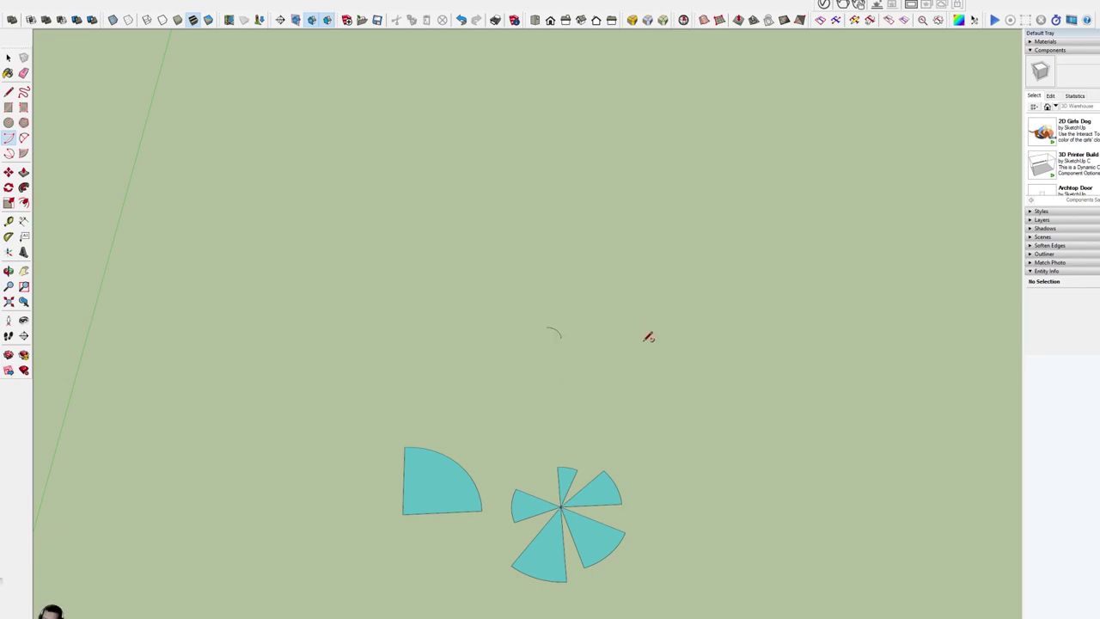